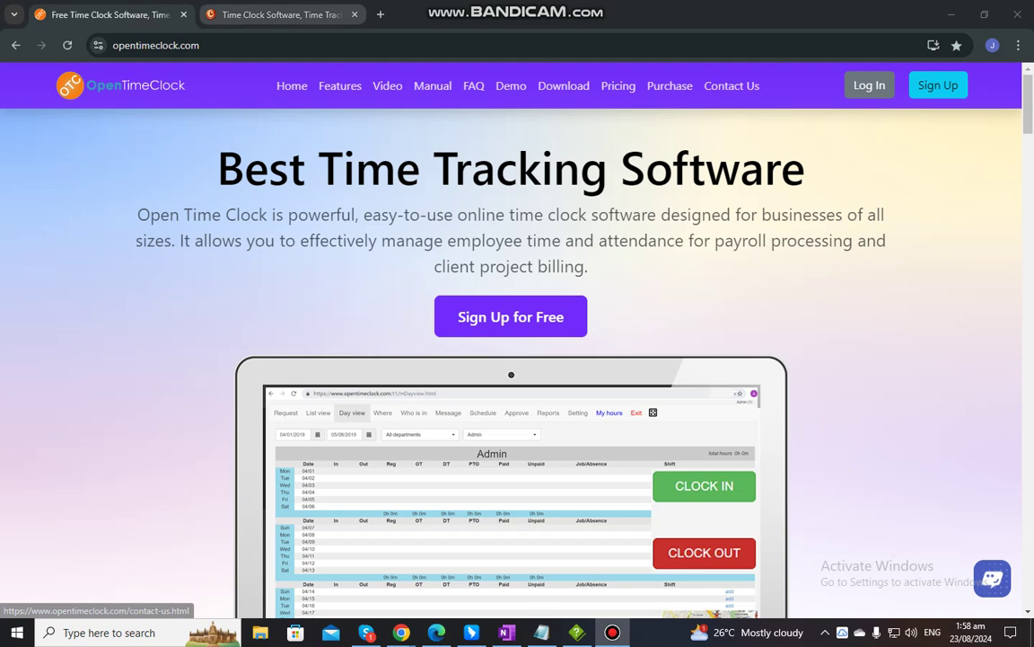
# Switch to the 'Time Clock Software' tab showing the opentimeclock company sign-in page
pyautogui.click(278, 14)
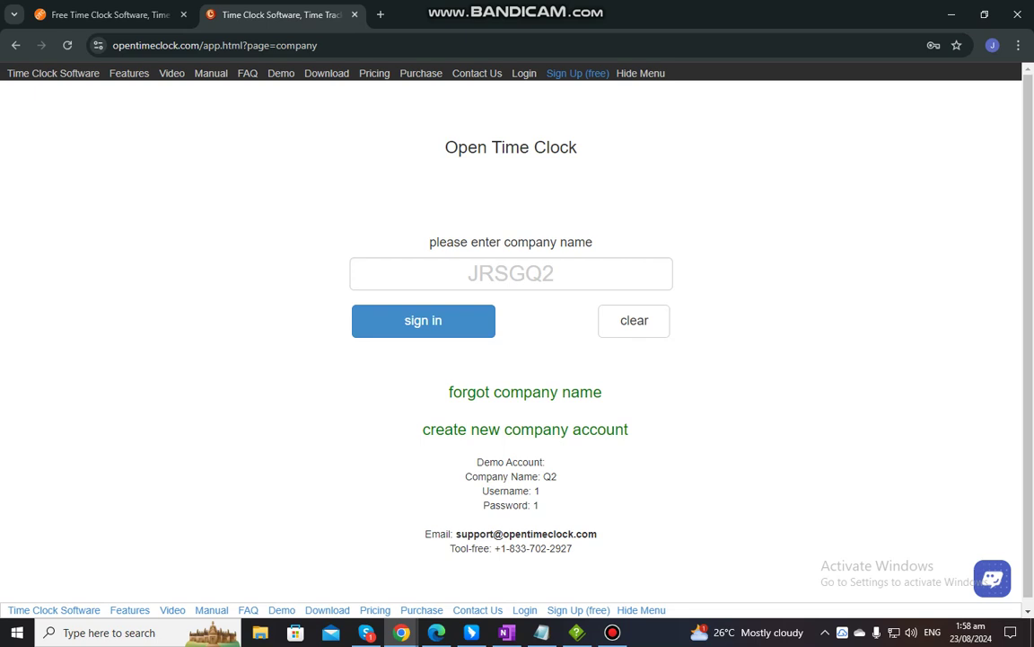
# Submit the prefilled company name on the opentimeclock sign-in page to load its clock
pyautogui.press('Tab')
pyautogui.press('End')
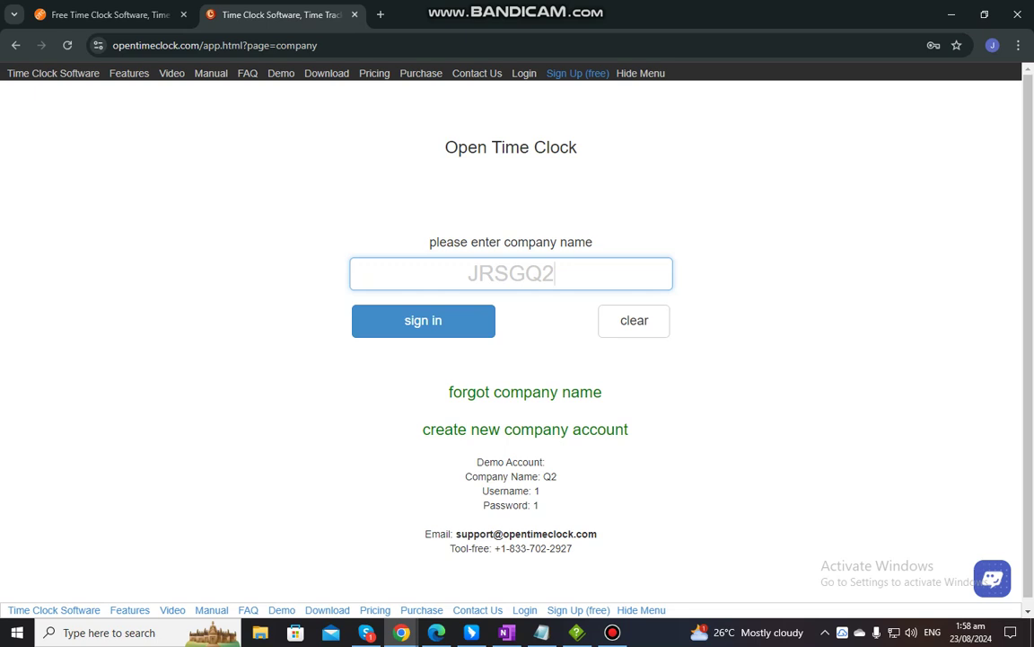
pyautogui.moveTo(428, 243); pyautogui.dragTo(593, 243)
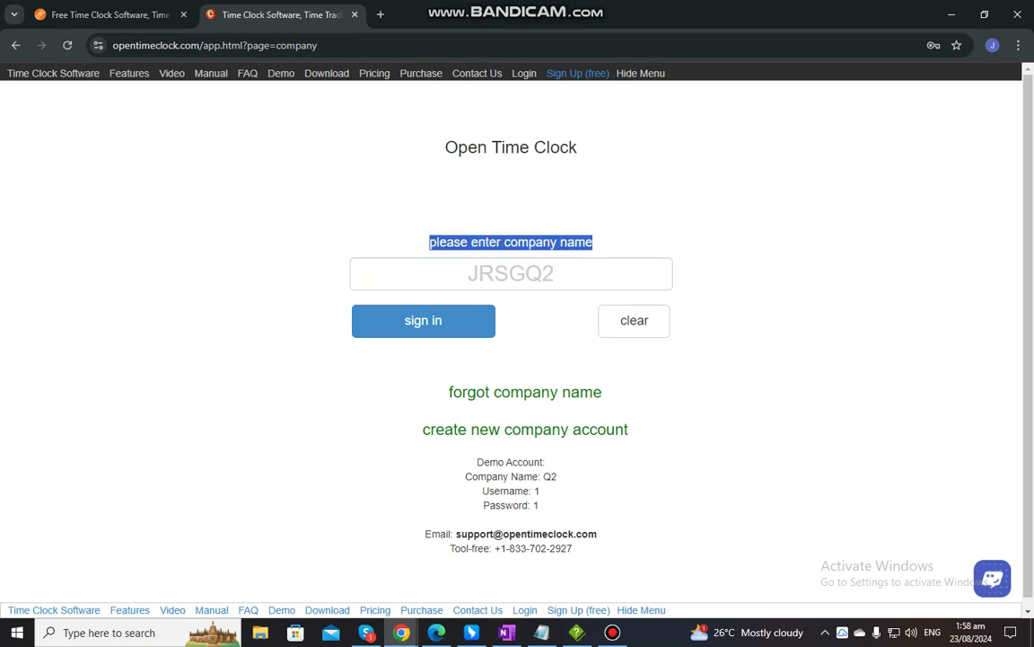
pyautogui.click(525, 218)
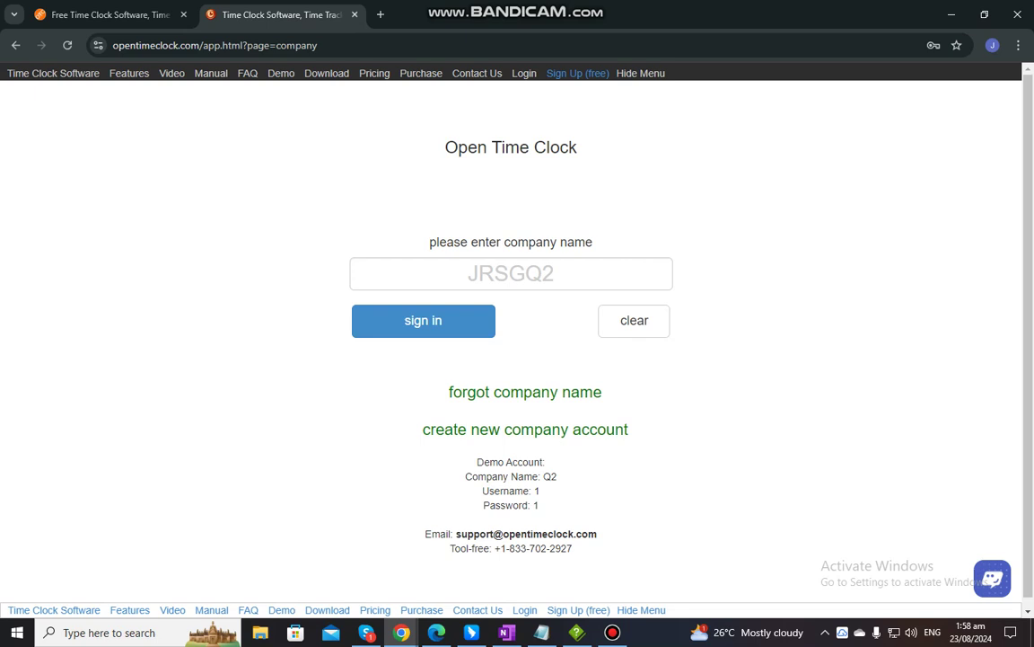
pyautogui.press('Tab')
pyautogui.press('End')
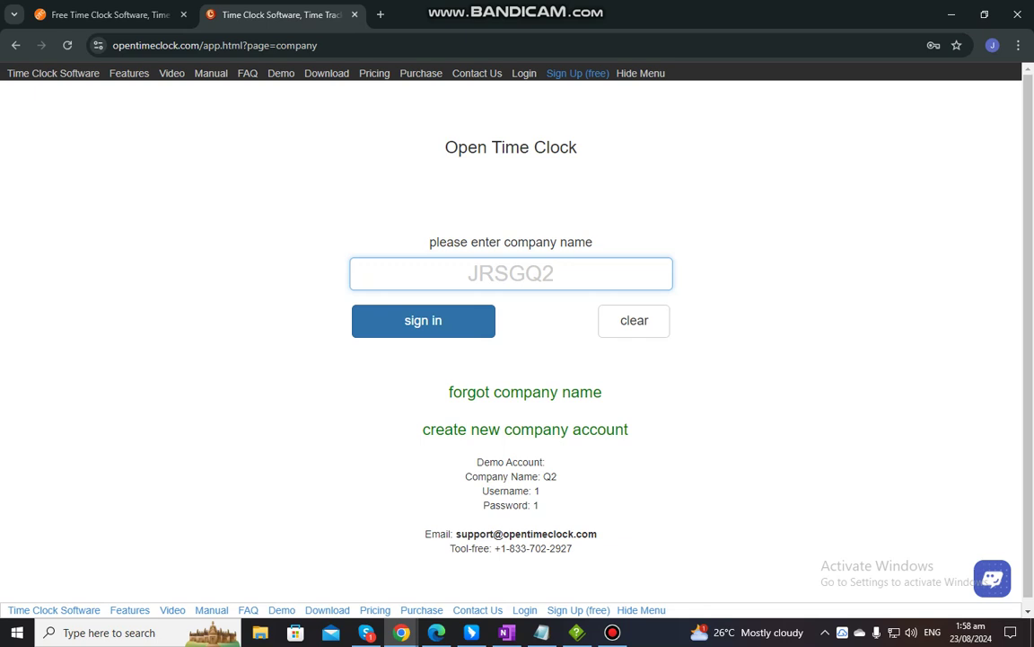
pyautogui.press('Return')
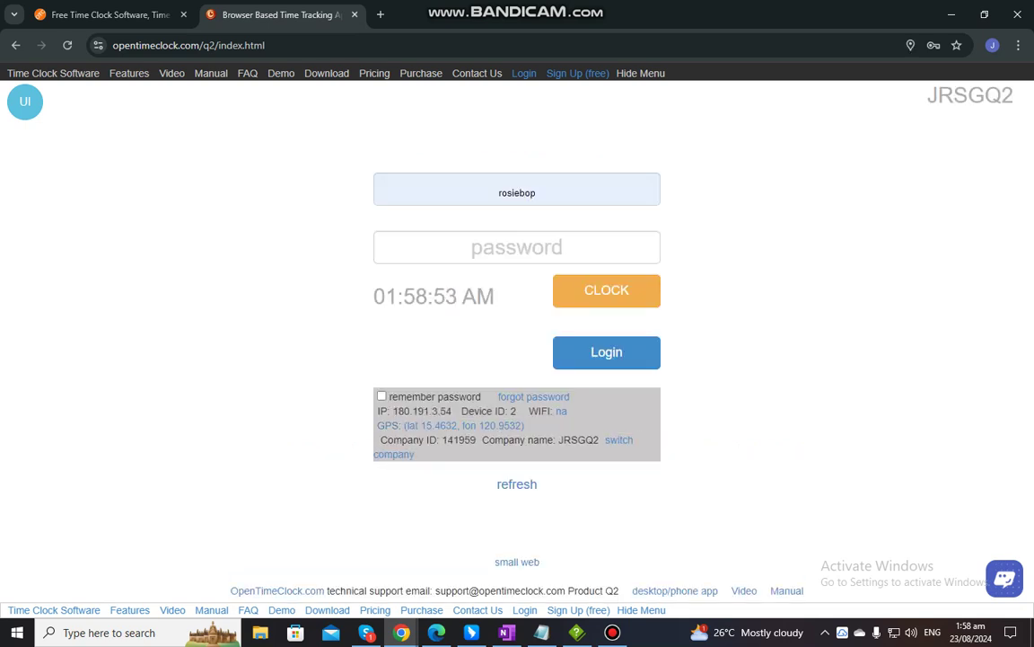
# Wait for the q2/index.html login form with CLOCK and Login buttons to load
pyautogui.moveTo(1014, 96); pyautogui.dragTo(925, 95)
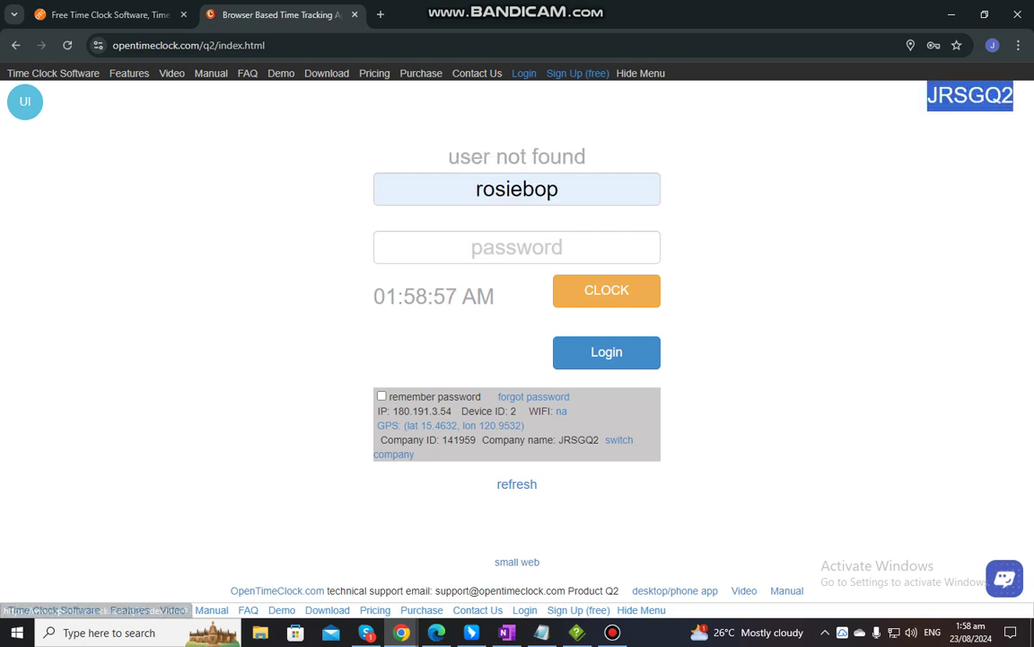
pyautogui.moveTo(876, 95); pyautogui.dragTo(984, 96)
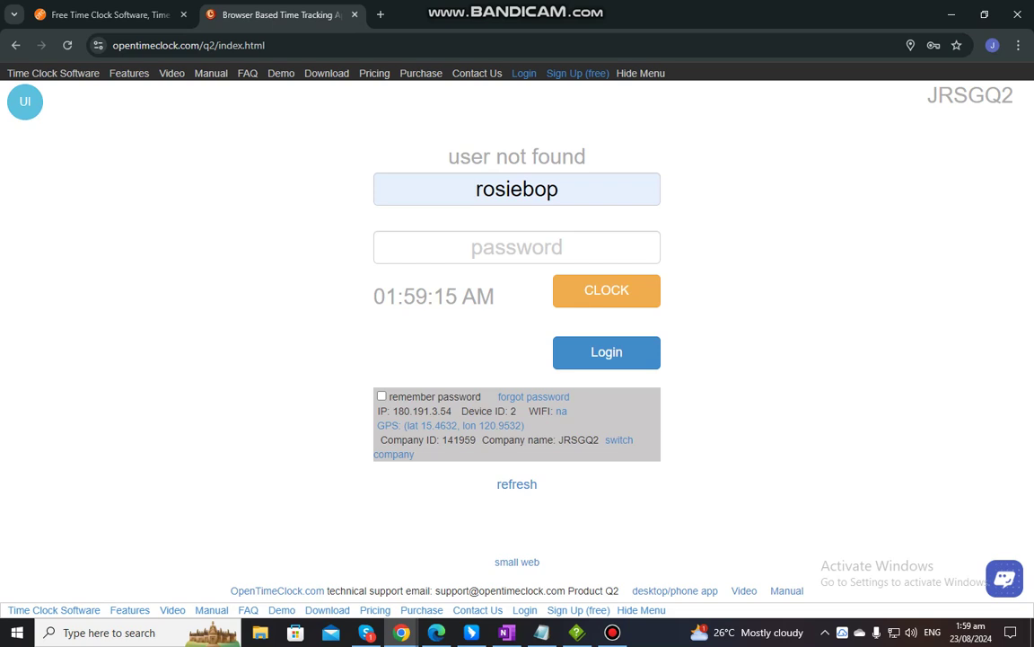
# Replace the wrong username with the Admin's, enter the password, and clock in for Normal Work
pyautogui.click(588, 192)
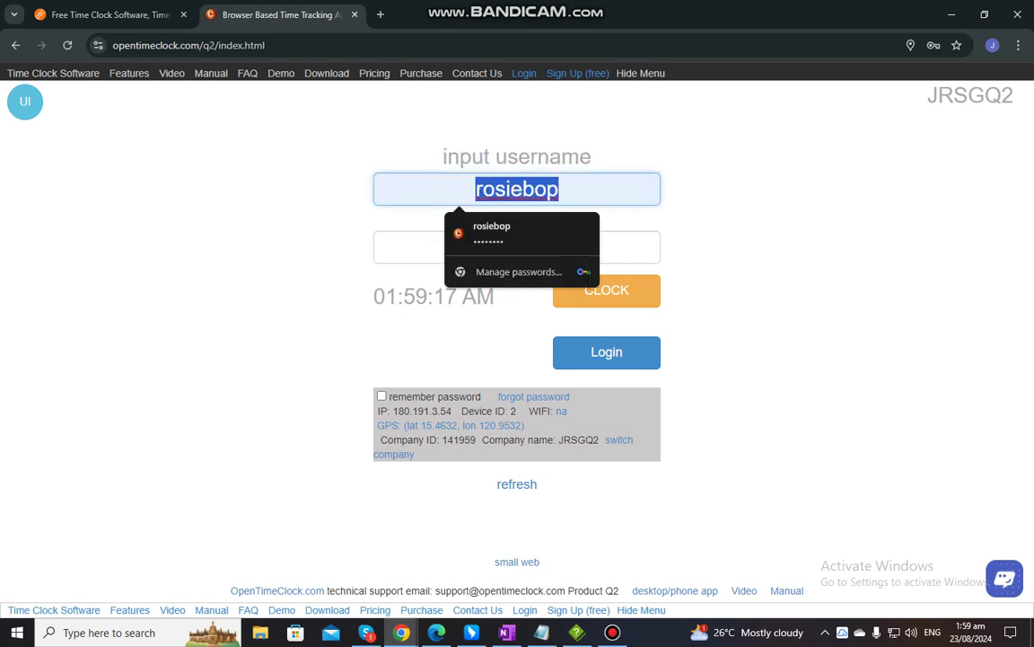
pyautogui.press('BackSpace')
pyautogui.write('rosieq')
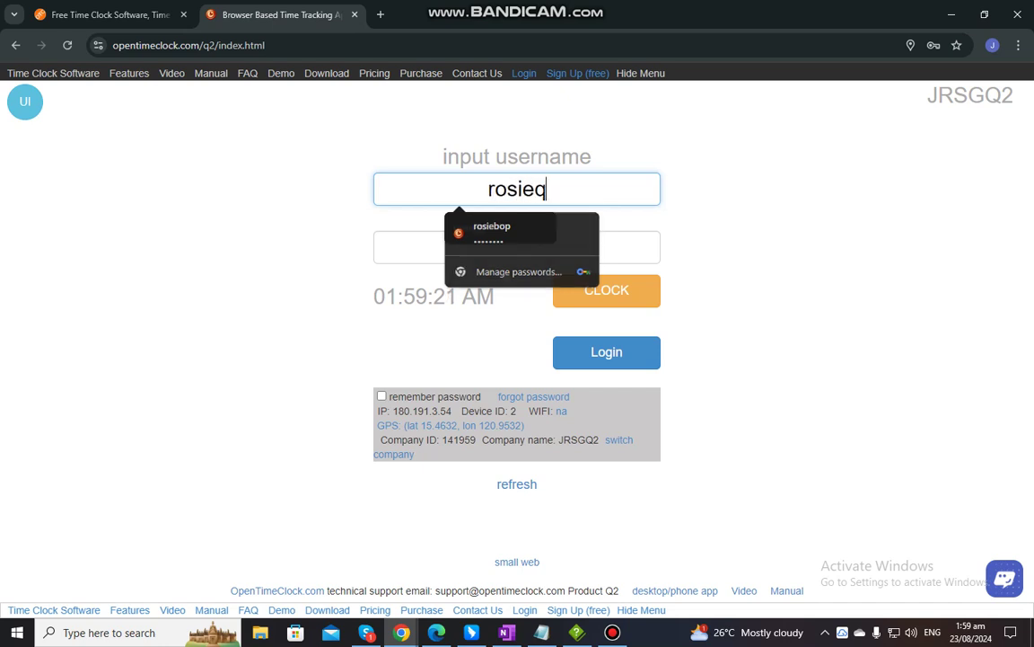
pyautogui.write('2')
pyautogui.press('Tab')
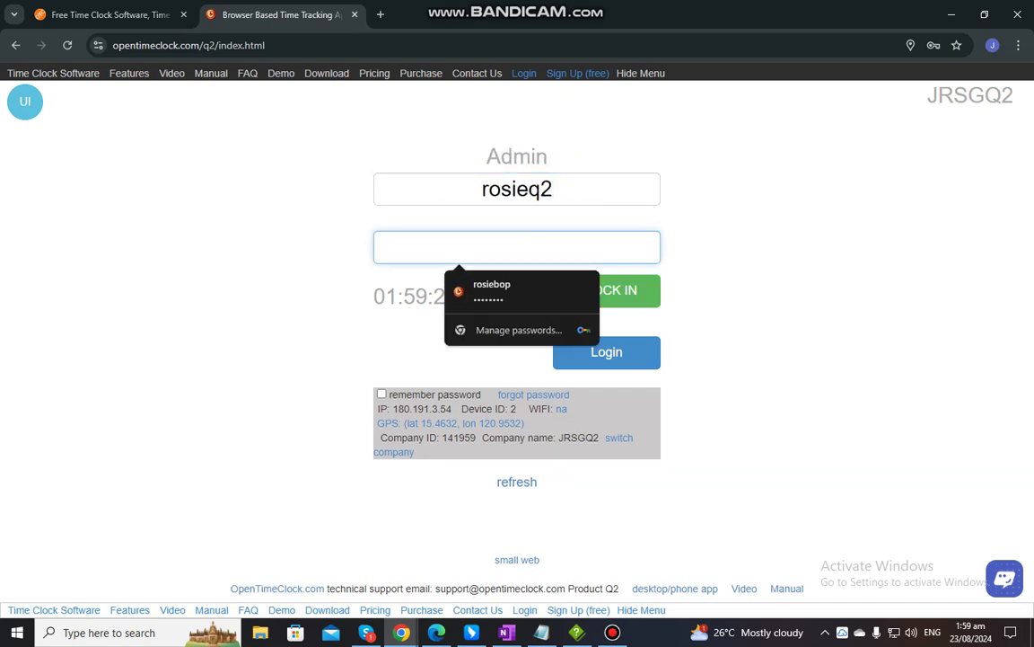
pyautogui.write('1234567')
pyautogui.press('Tab')
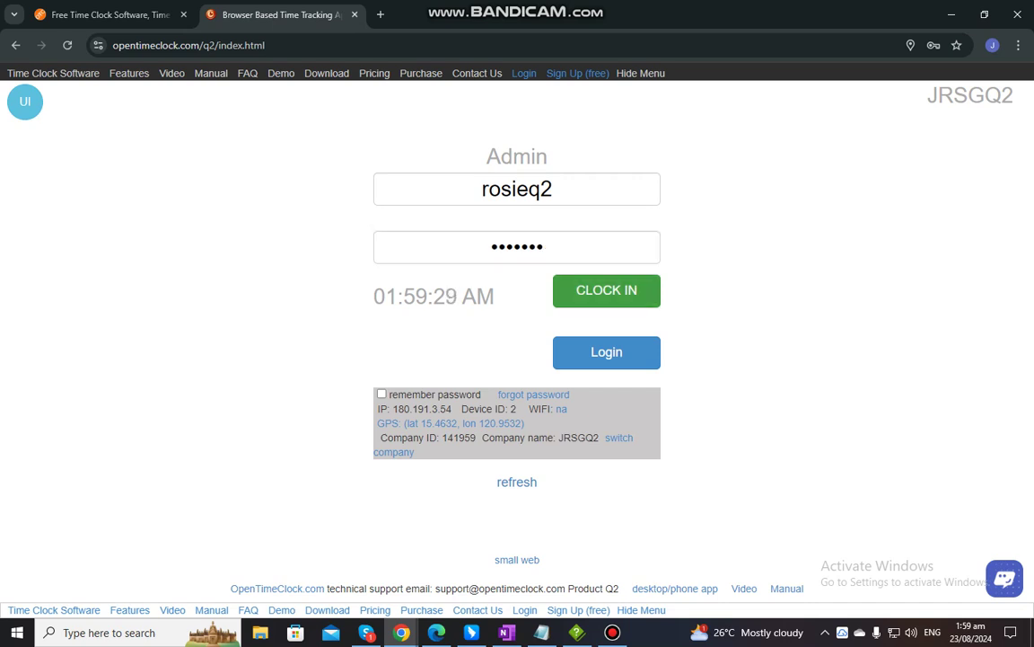
pyautogui.press('Return')
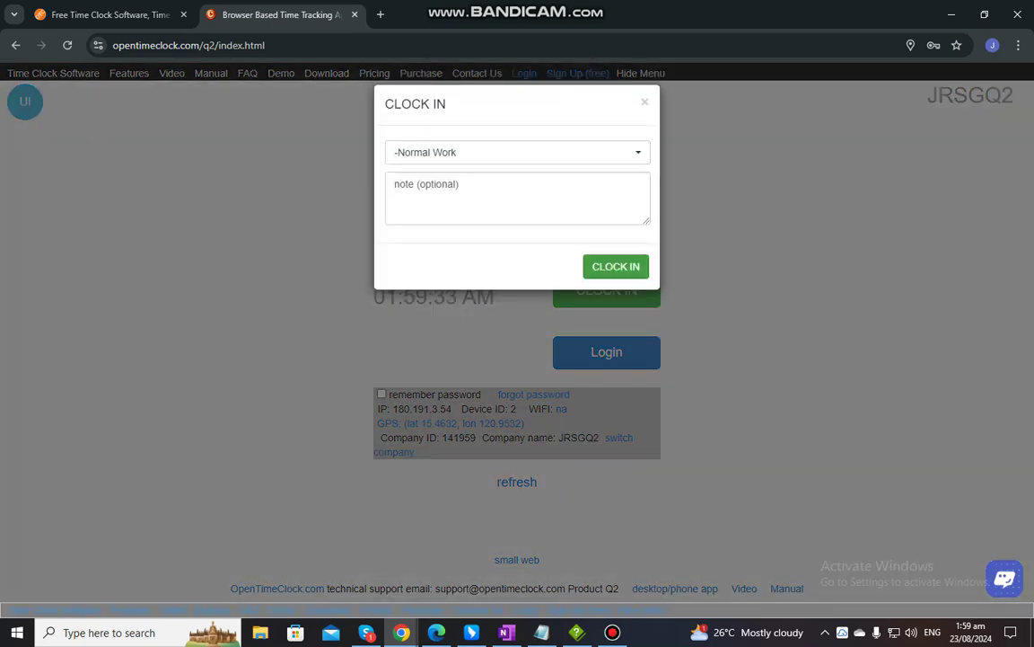
pyautogui.press('Return')
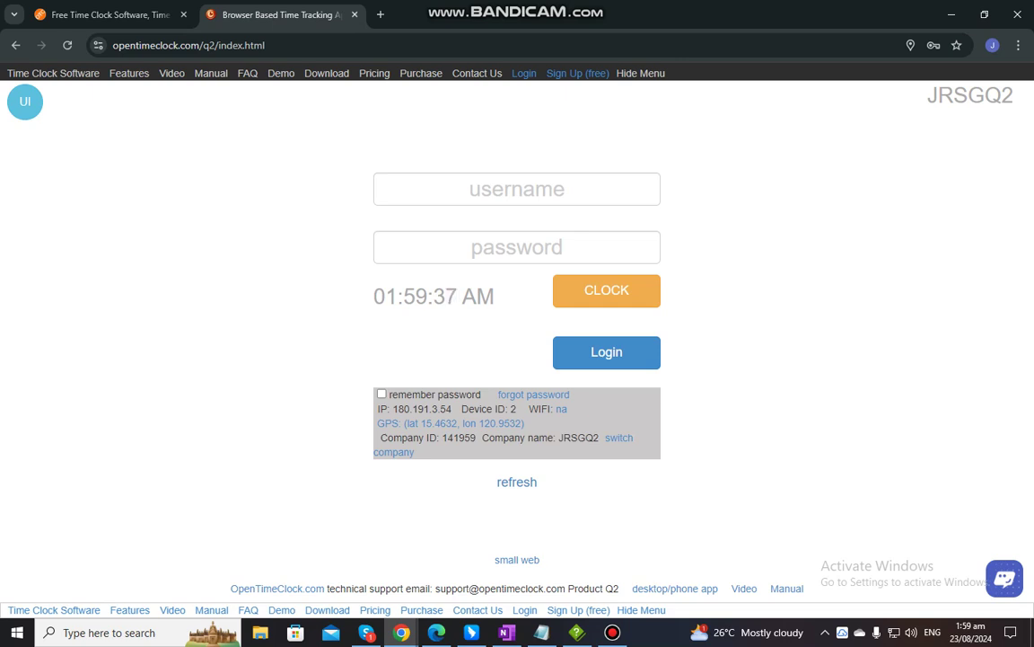
# Enter the Admin's username and password and clock out of Normal Work
pyautogui.click(518, 188)
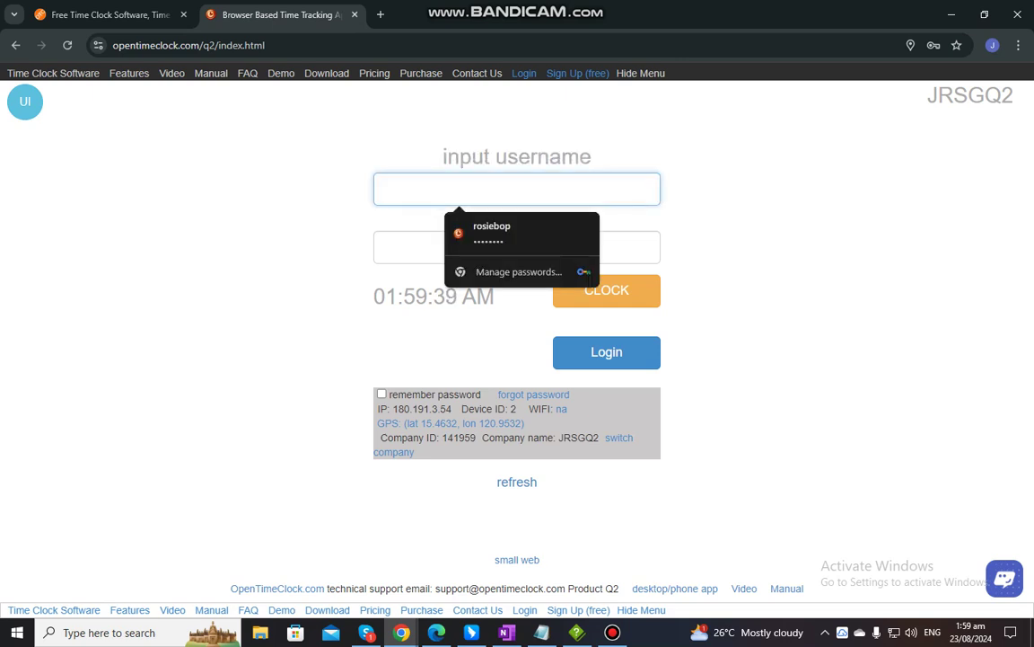
pyautogui.write('rosie')
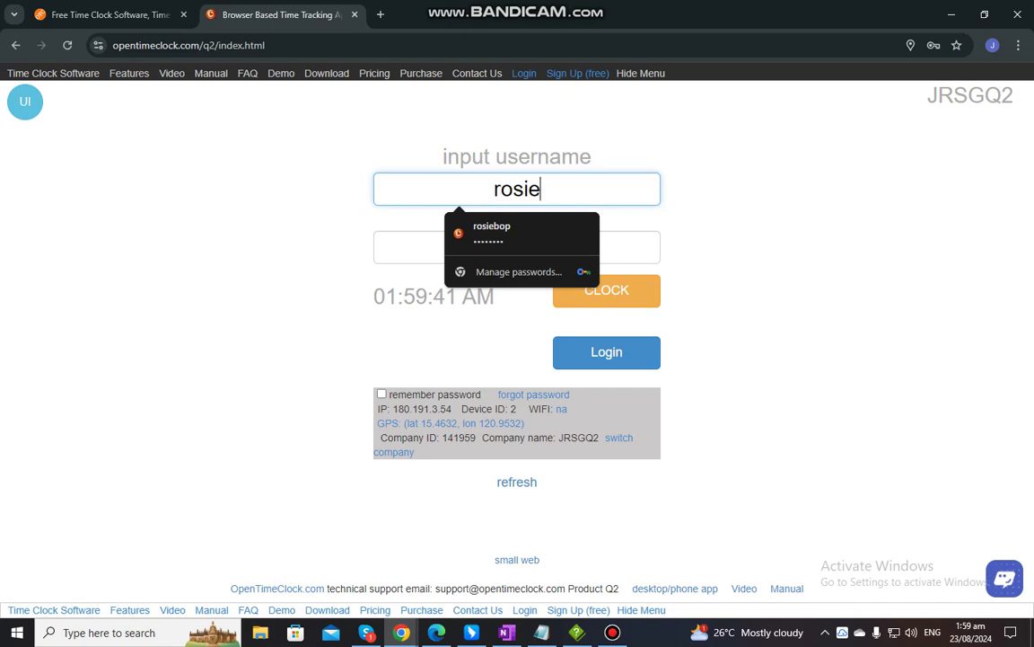
pyautogui.write('q2')
pyautogui.press('Tab')
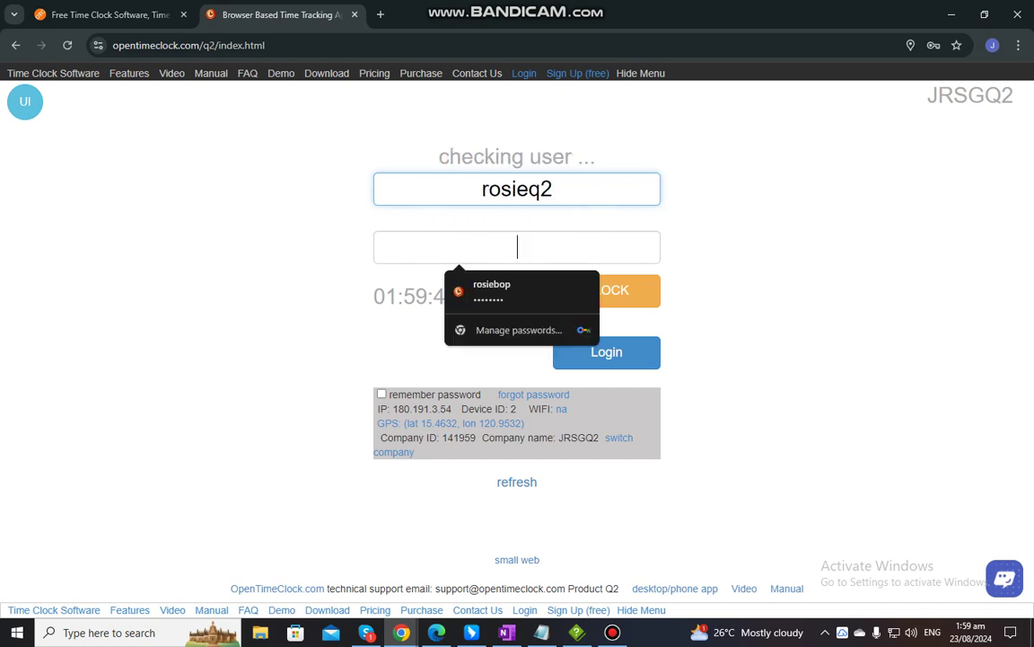
pyautogui.write('*******')
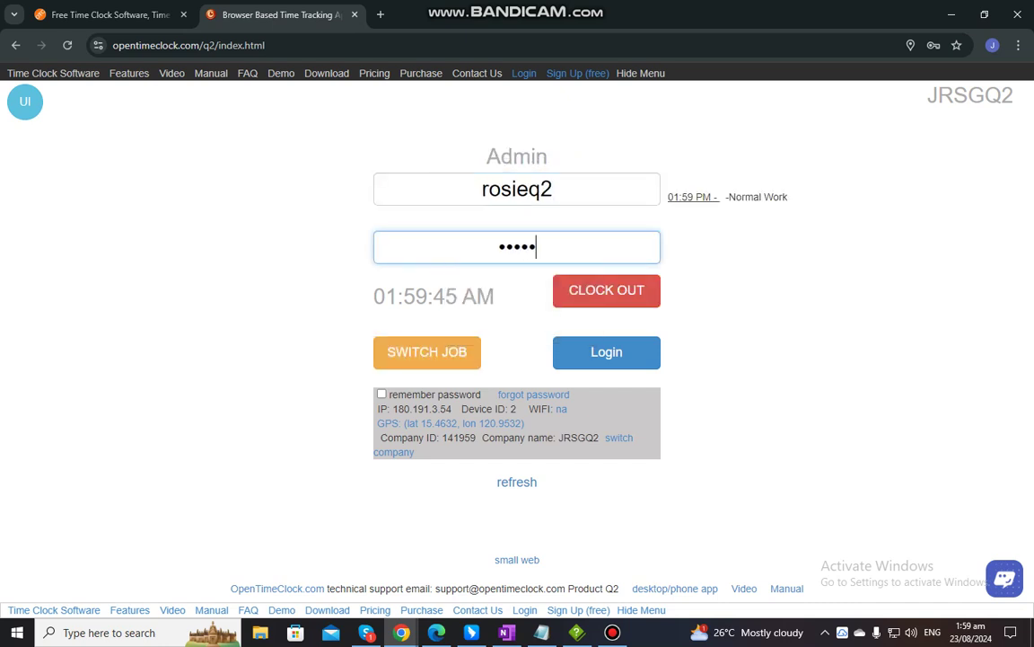
pyautogui.press('Return')
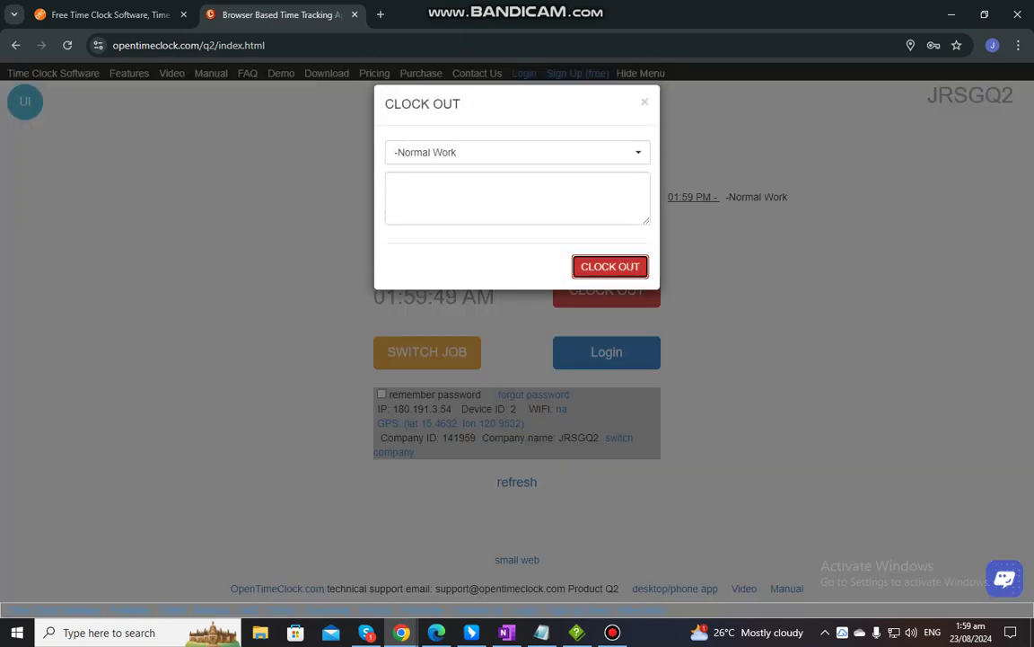
pyautogui.press('Return')
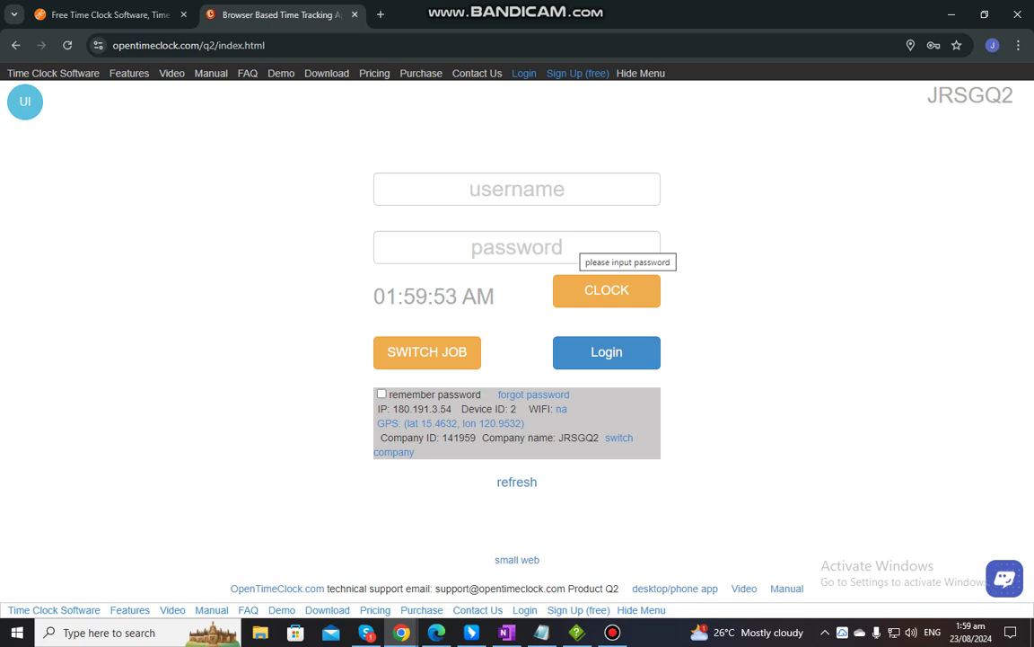
# Re-enter the admin's username and password and submit them on the clock page
pyautogui.click(517, 188)
pyautogui.write('rosieq')
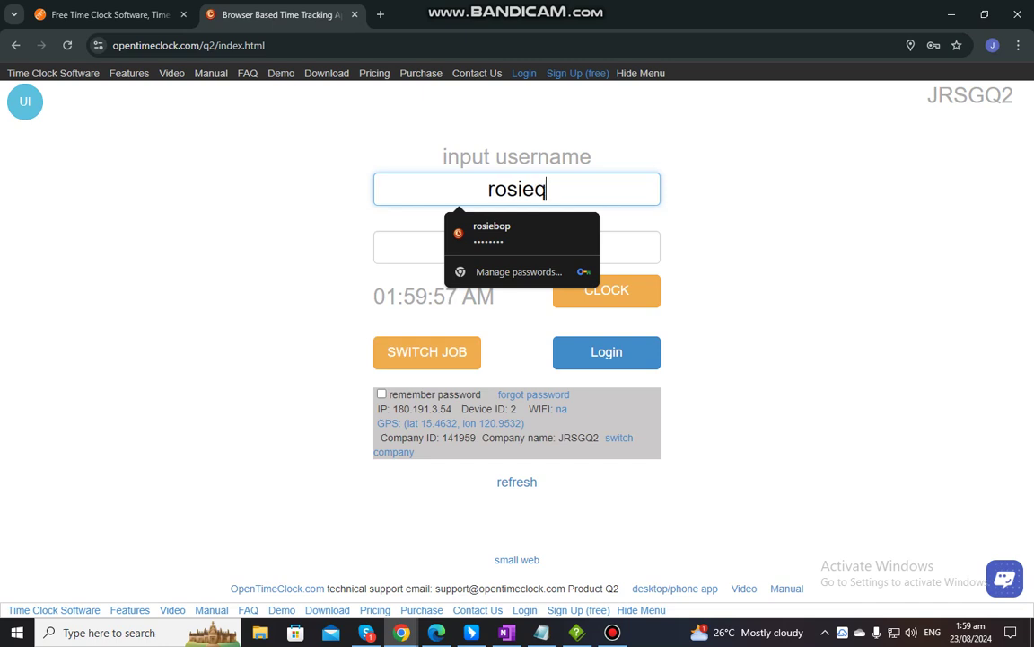
pyautogui.write('2')
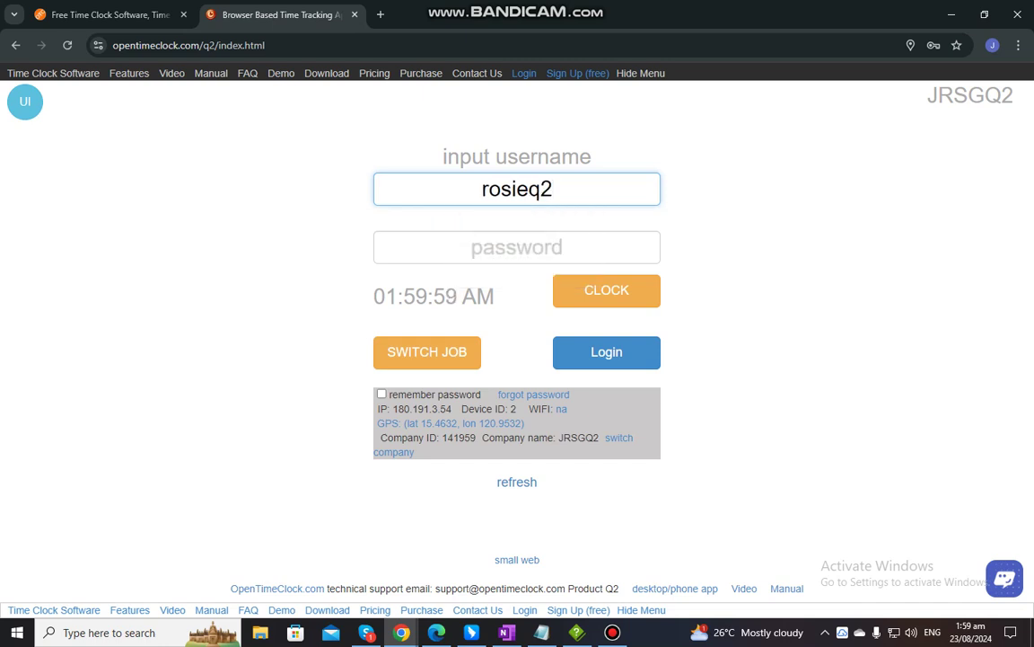
pyautogui.click(516, 247)
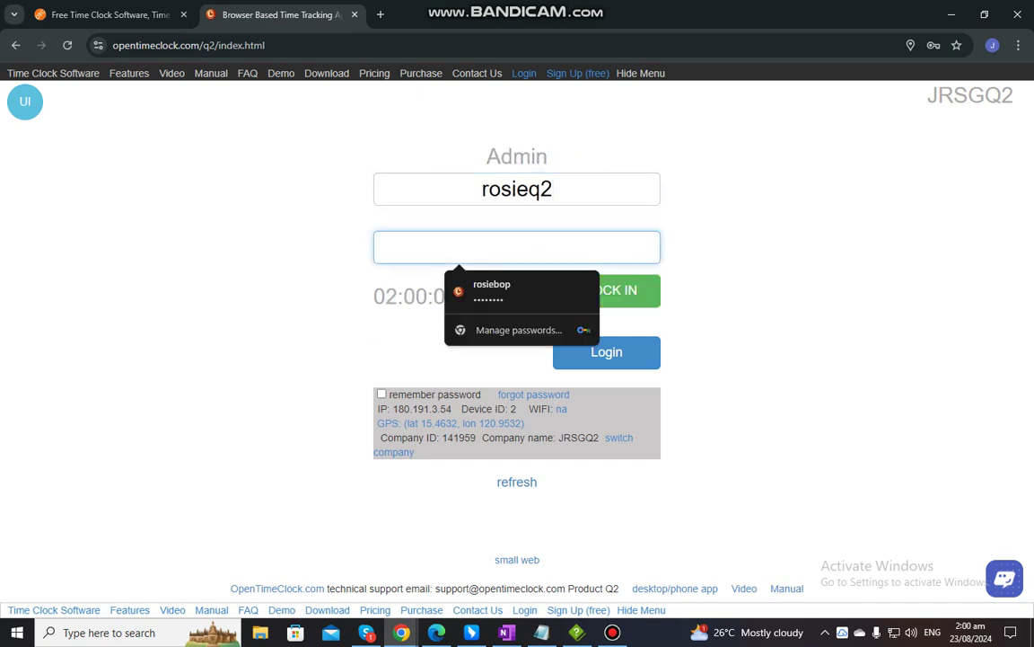
pyautogui.write('•••••')
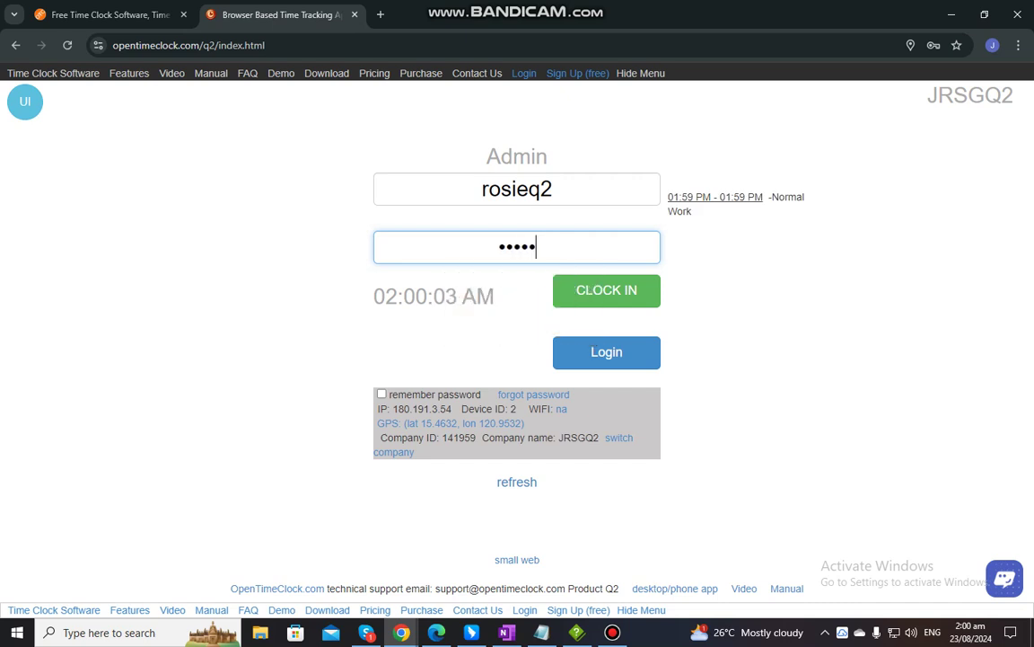
pyautogui.write('••')
pyautogui.press('Return')
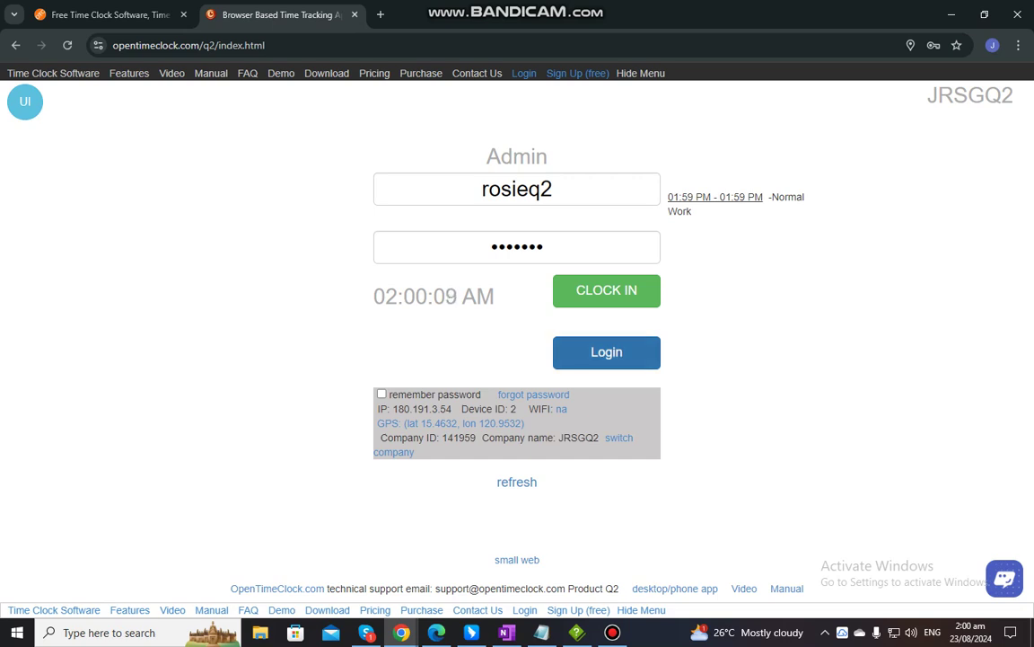
pyautogui.press('Return')
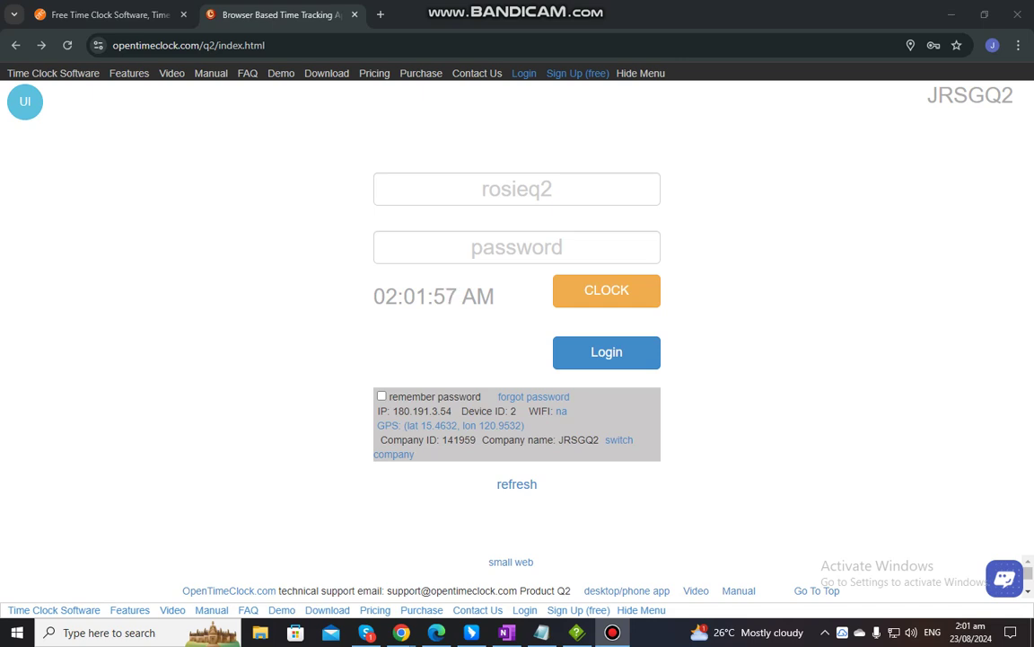
pyautogui.click(103, 14)
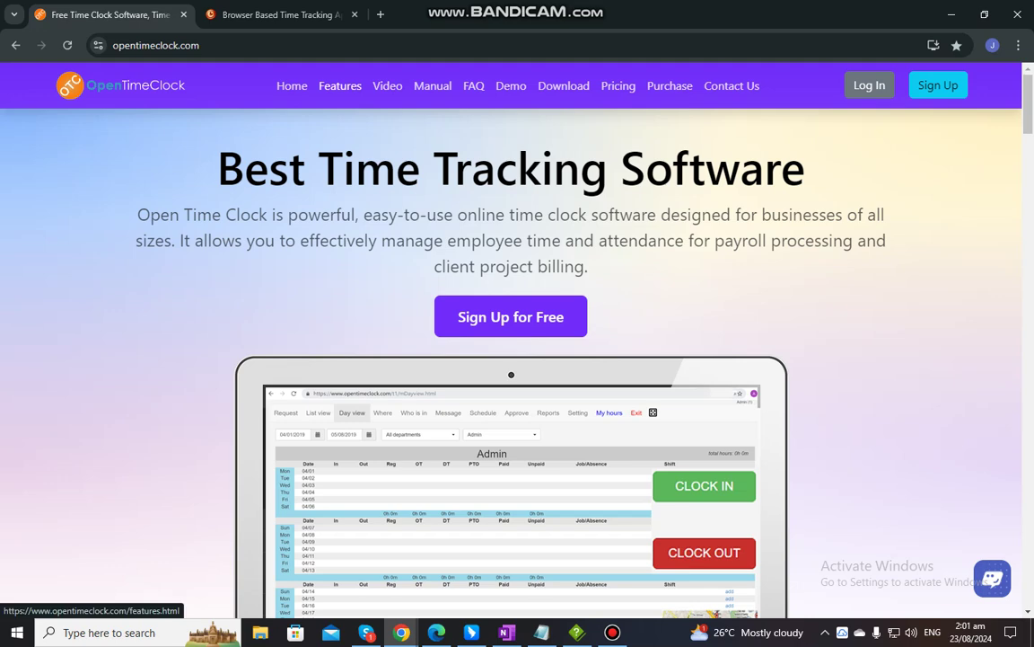
pyautogui.click(340, 86)
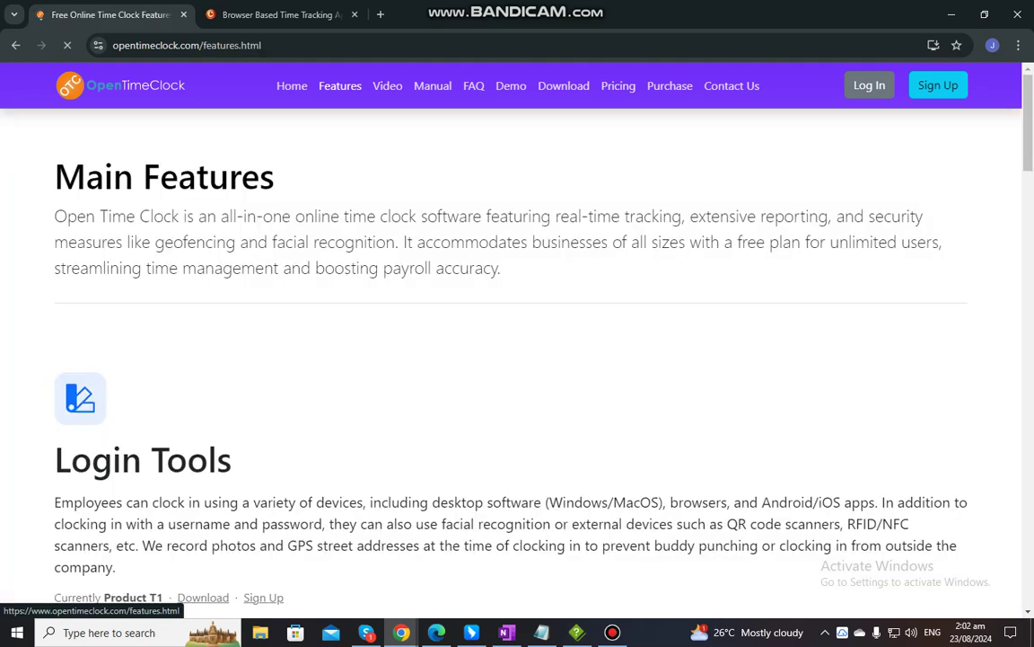
pyautogui.scroll(-6, 517, 359)
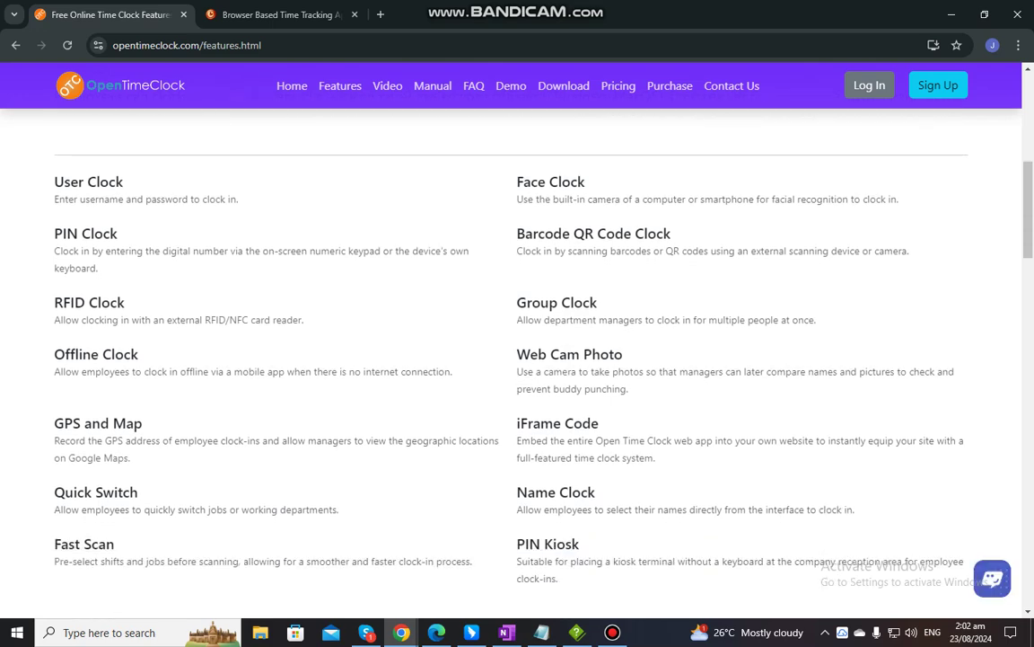
pyautogui.scroll(-1, 517, 359)
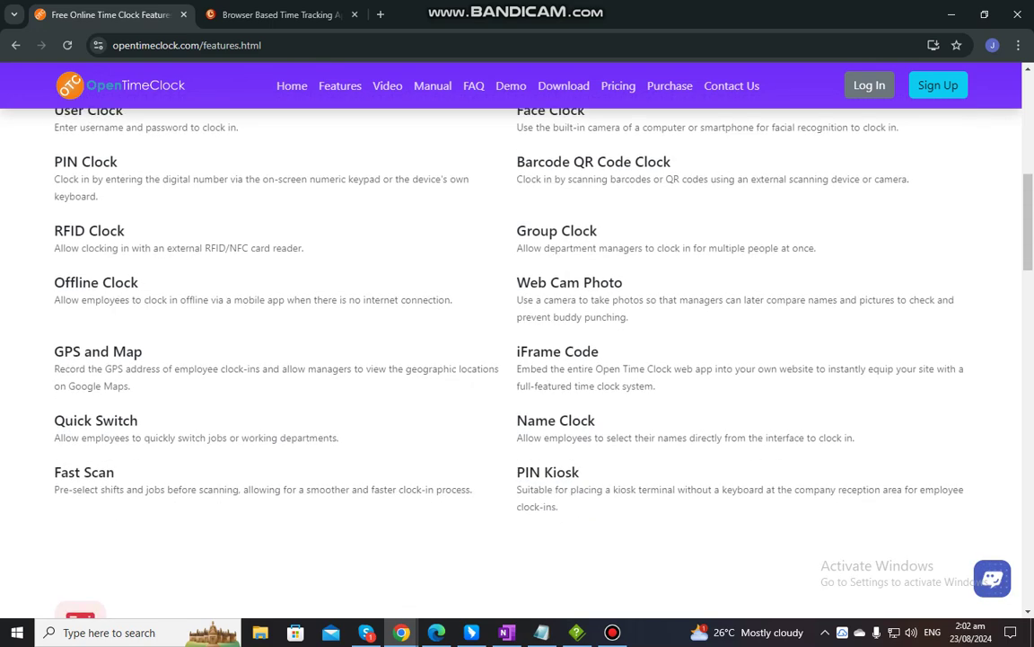
pyautogui.scroll(1, 517, 360)
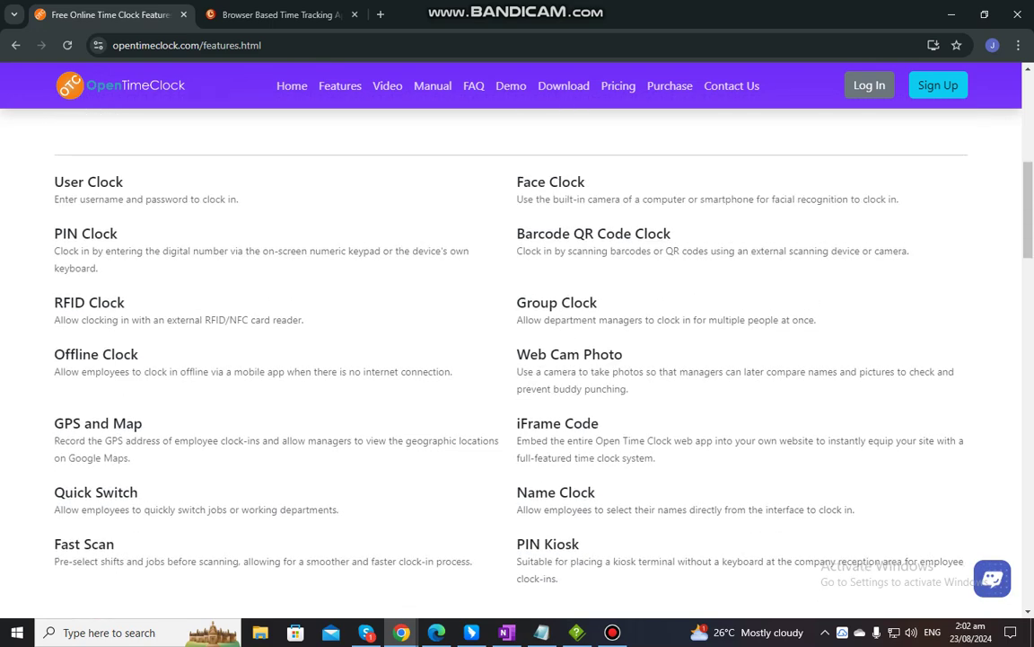
pyautogui.click(278, 15)
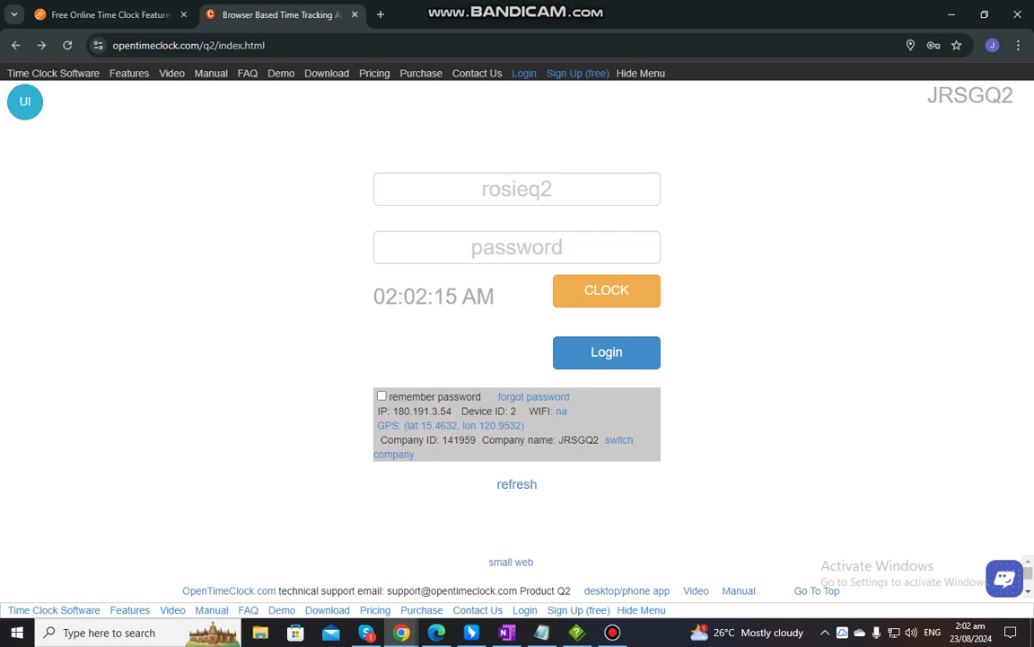
# Switch the clock mode to User Clock, then Face Clock, dismissing the camera-required notice
pyautogui.click(25, 101)
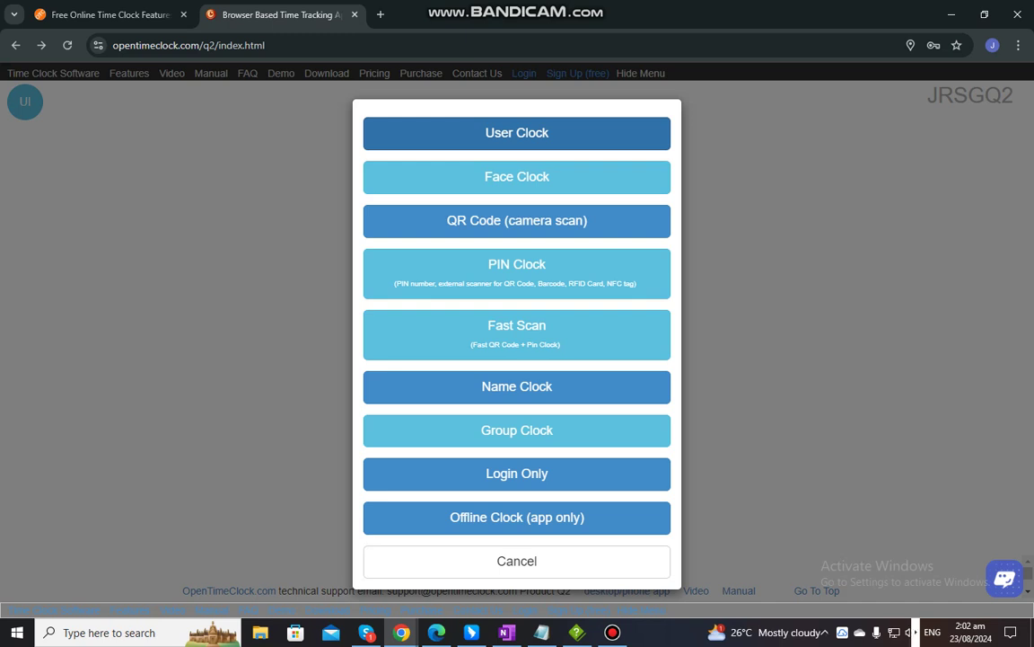
pyautogui.press('Return')
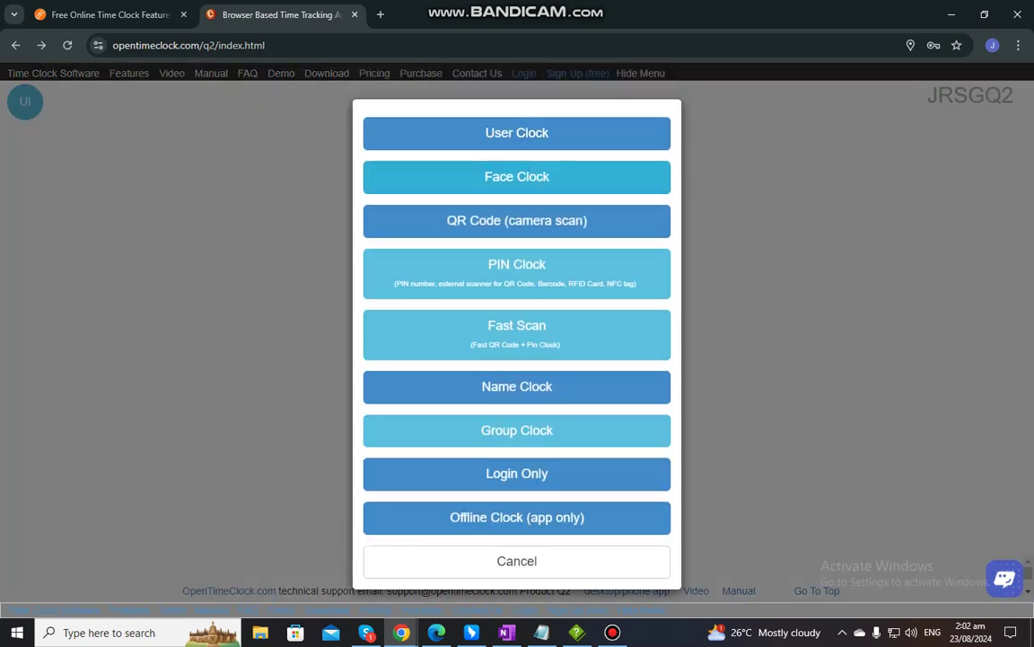
pyautogui.click(518, 177)
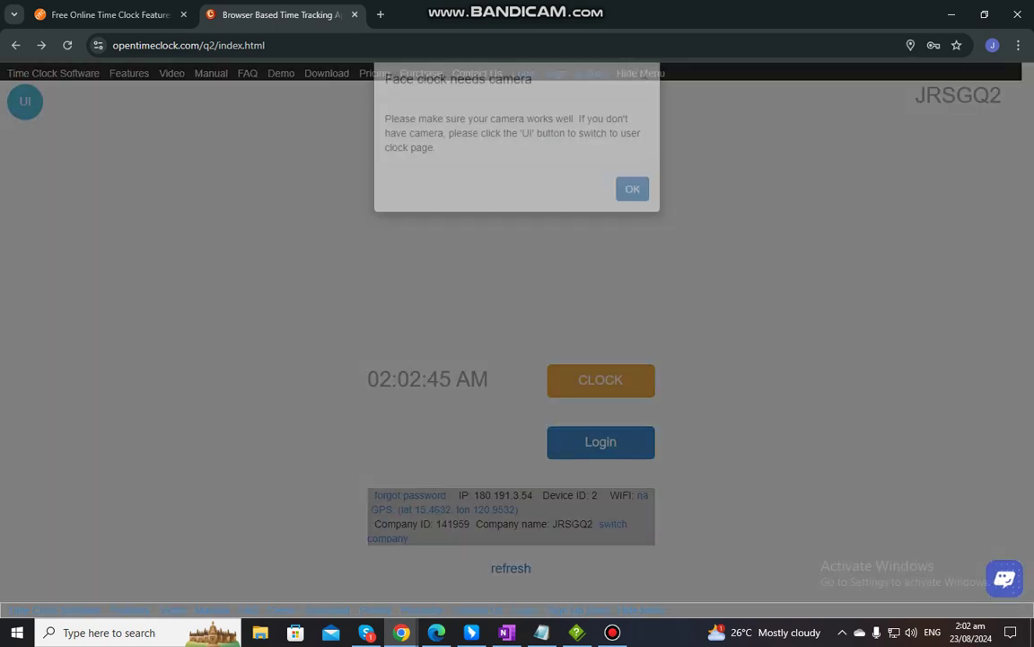
pyautogui.press('Return')
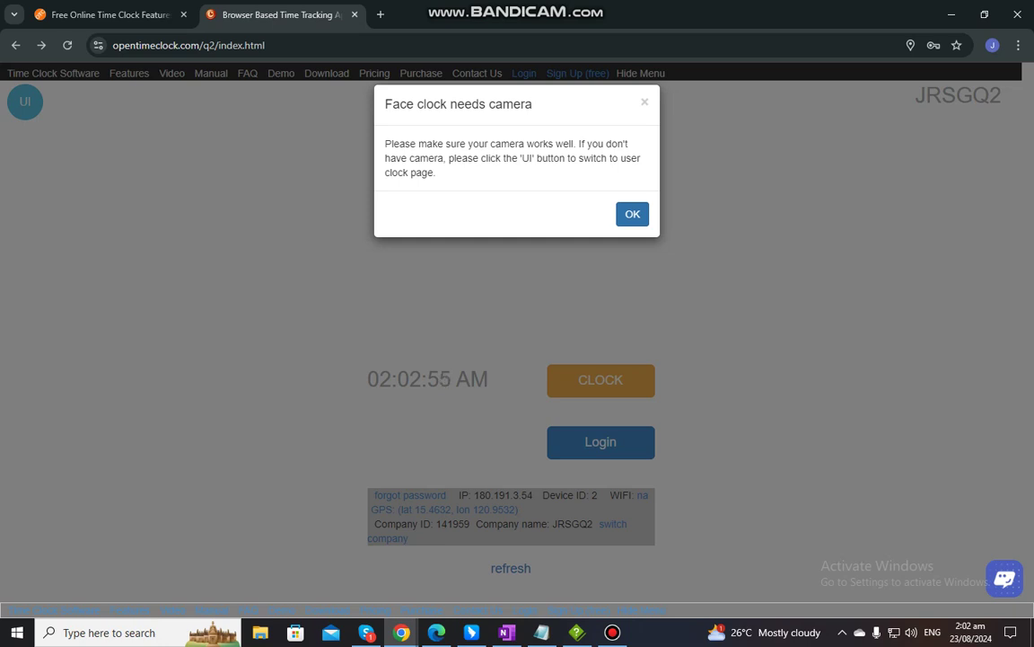
pyautogui.press('Return')
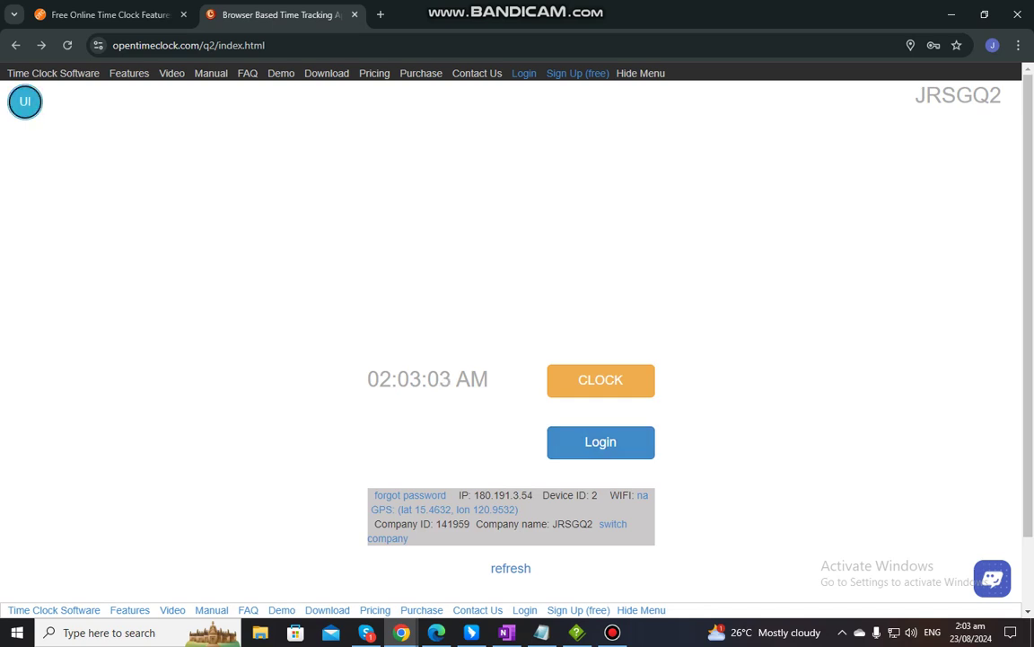
# Switch to QR Code (camera scan) mode, dismiss its camera notice, and reopen the mode list
pyautogui.click(601, 379)
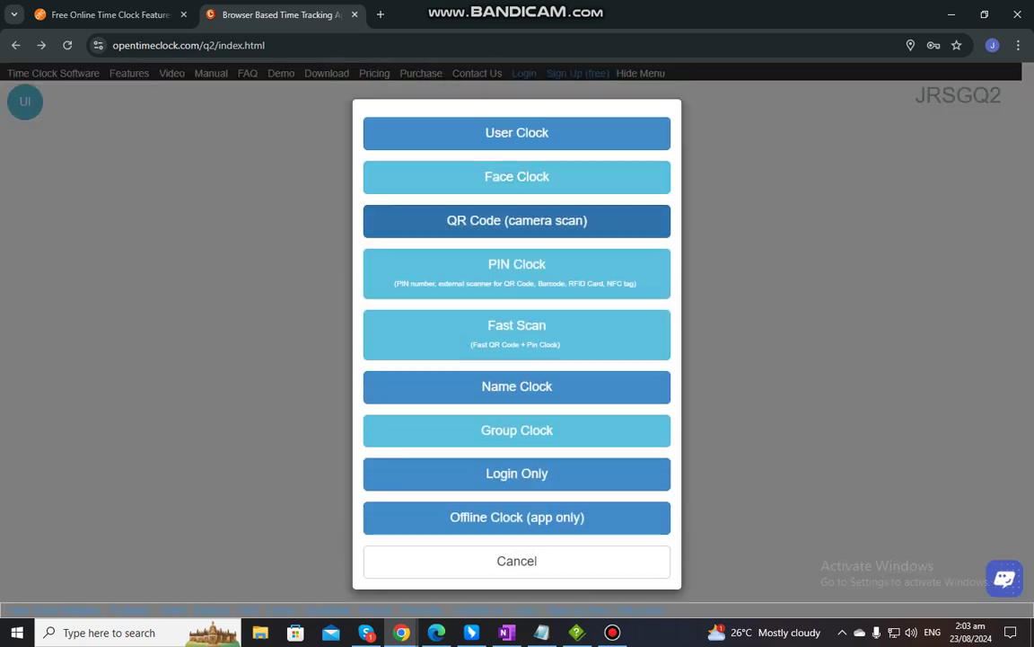
pyautogui.click(518, 220)
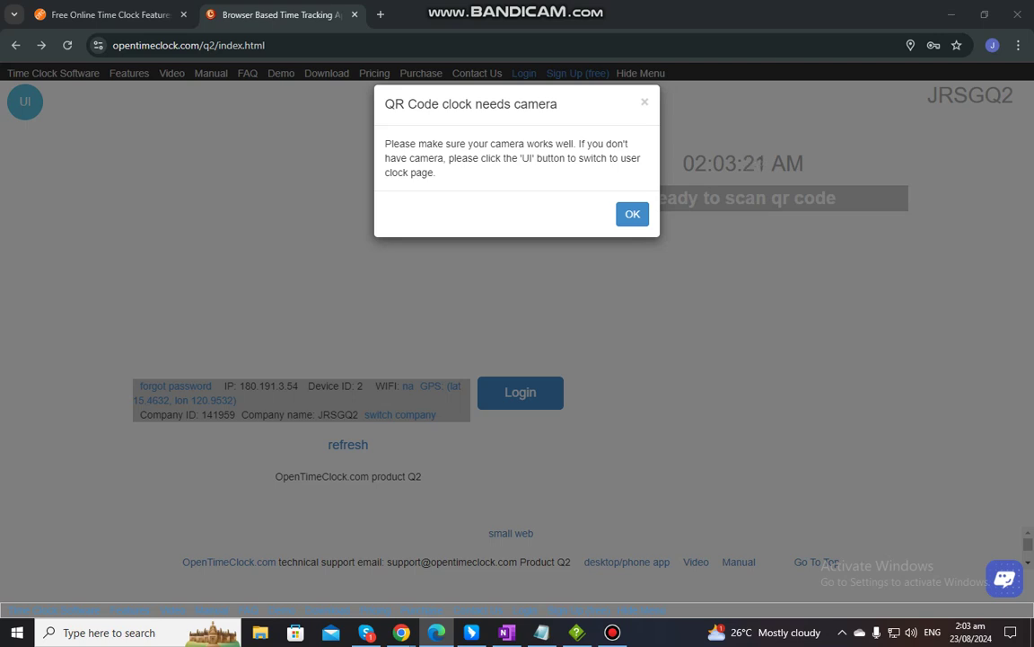
pyautogui.press('Escape')
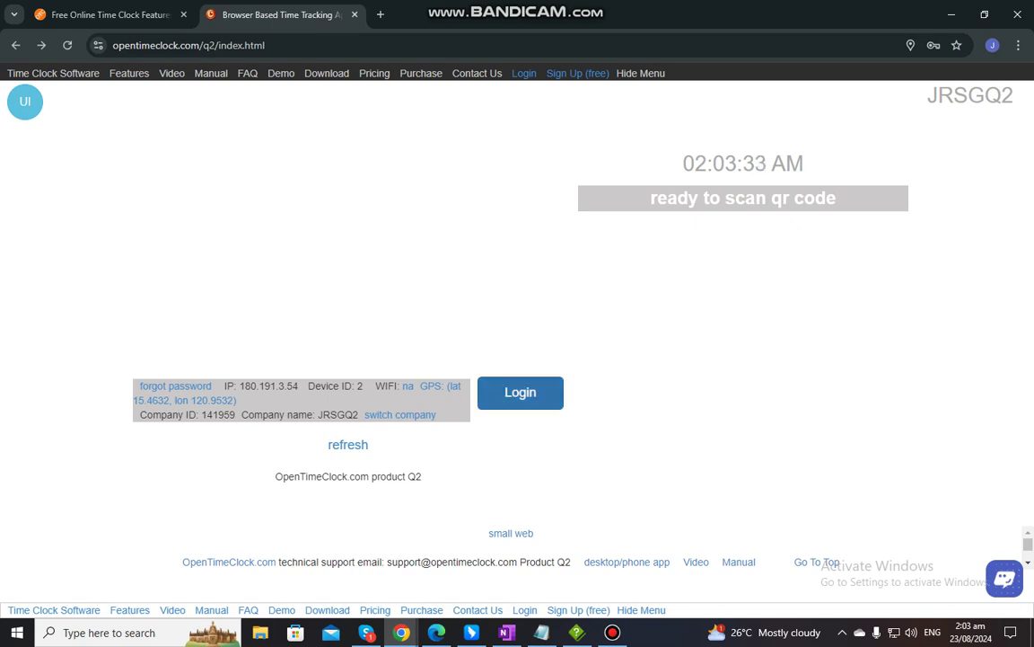
pyautogui.click(26, 102)
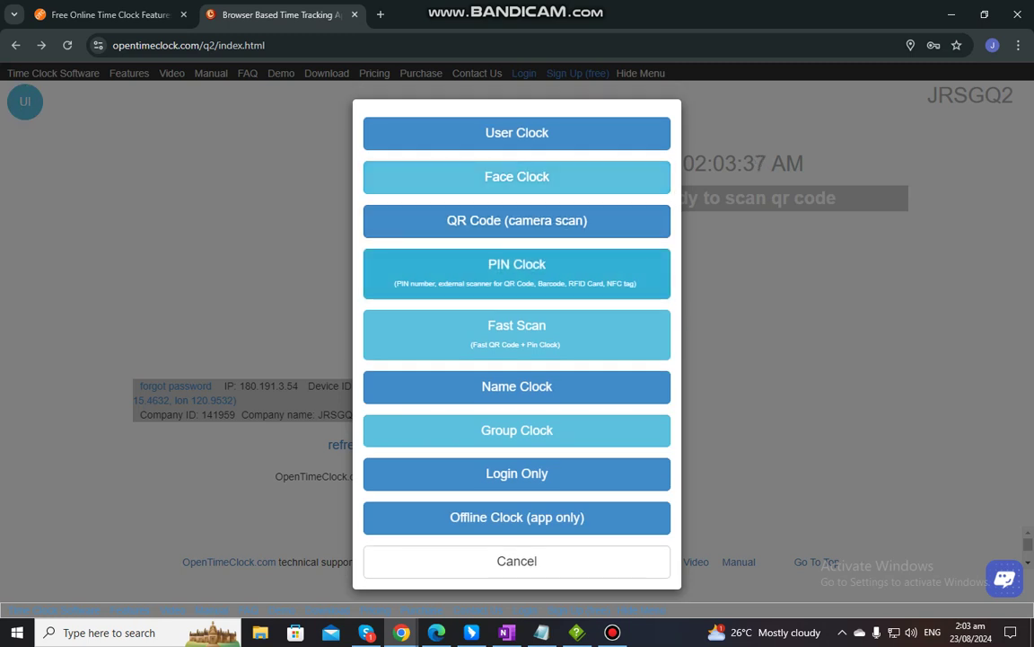
# Switch to PIN Clock mode and tap four digits on its number pad
pyautogui.click(517, 269)
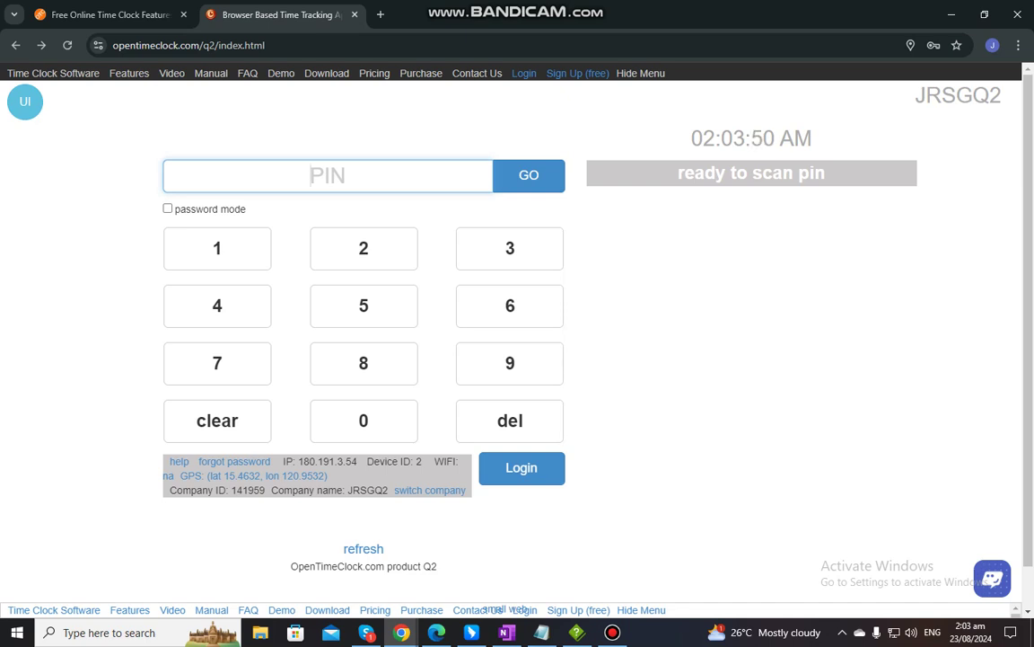
pyautogui.click(216, 247)
pyautogui.click(364, 248)
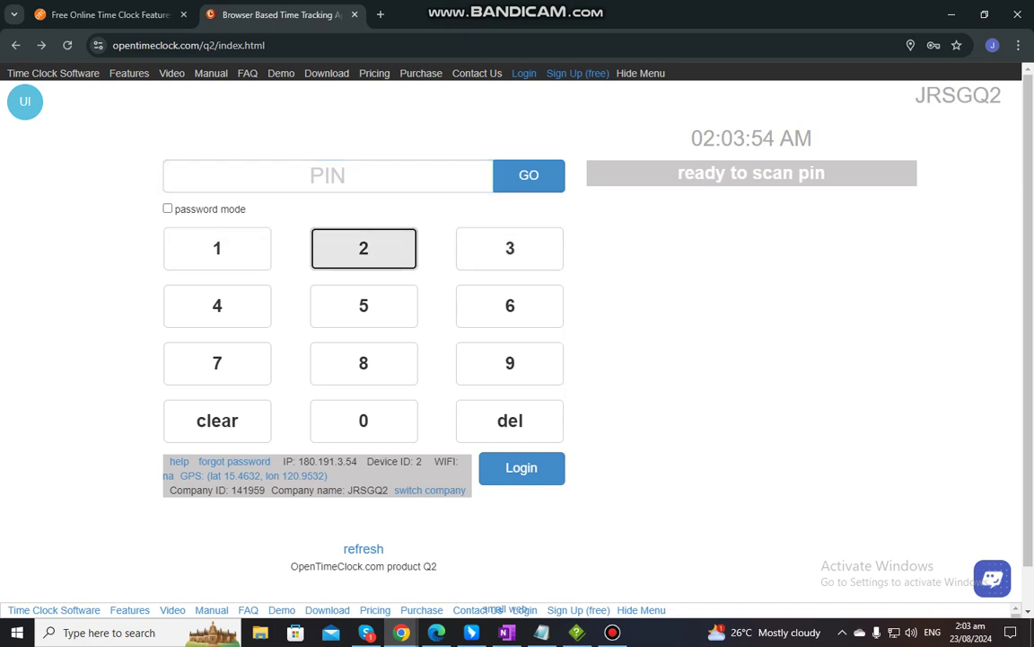
pyautogui.click(328, 175)
pyautogui.click(217, 248)
pyautogui.click(364, 248)
pyautogui.click(511, 248)
pyautogui.click(216, 305)
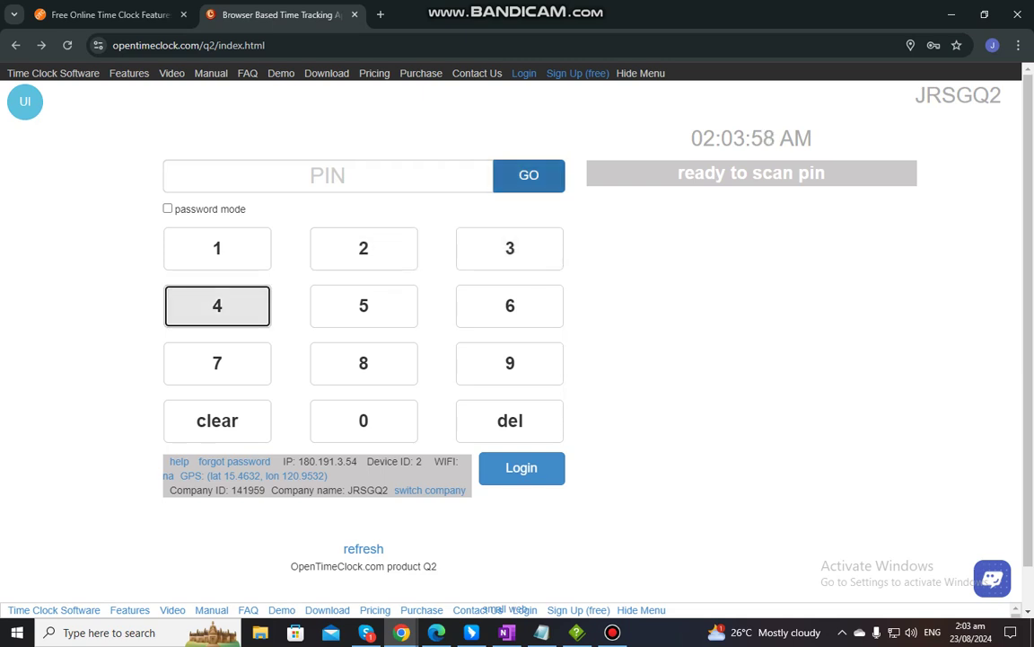
# Erase the PIN digits with del, tap four digits again, and reopen the mode list
pyautogui.click(510, 420)
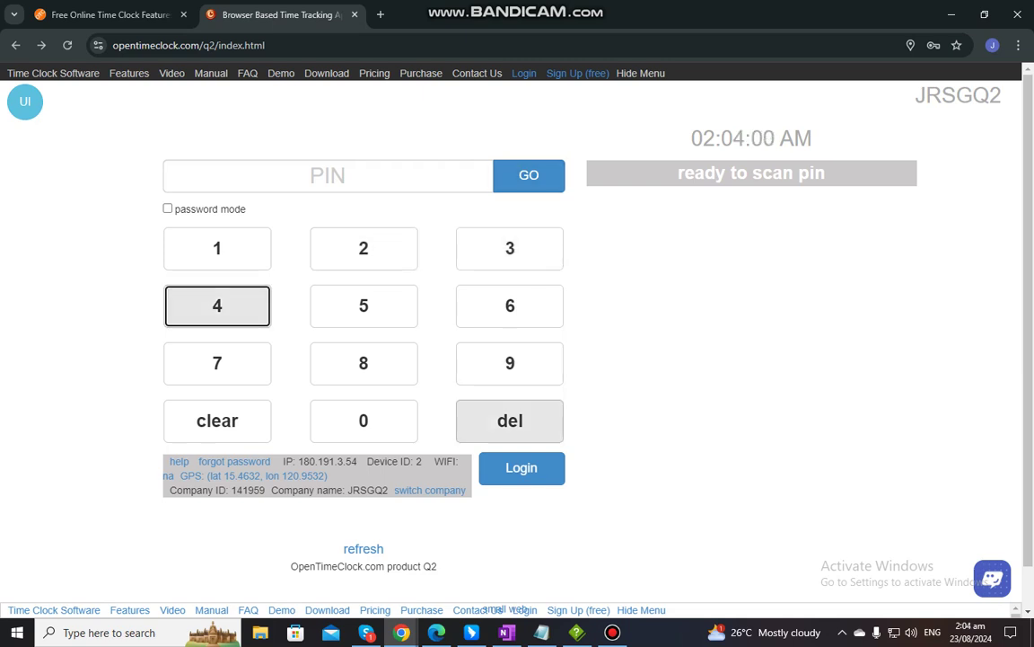
pyautogui.click(216, 248)
pyautogui.click(363, 248)
pyautogui.click(510, 248)
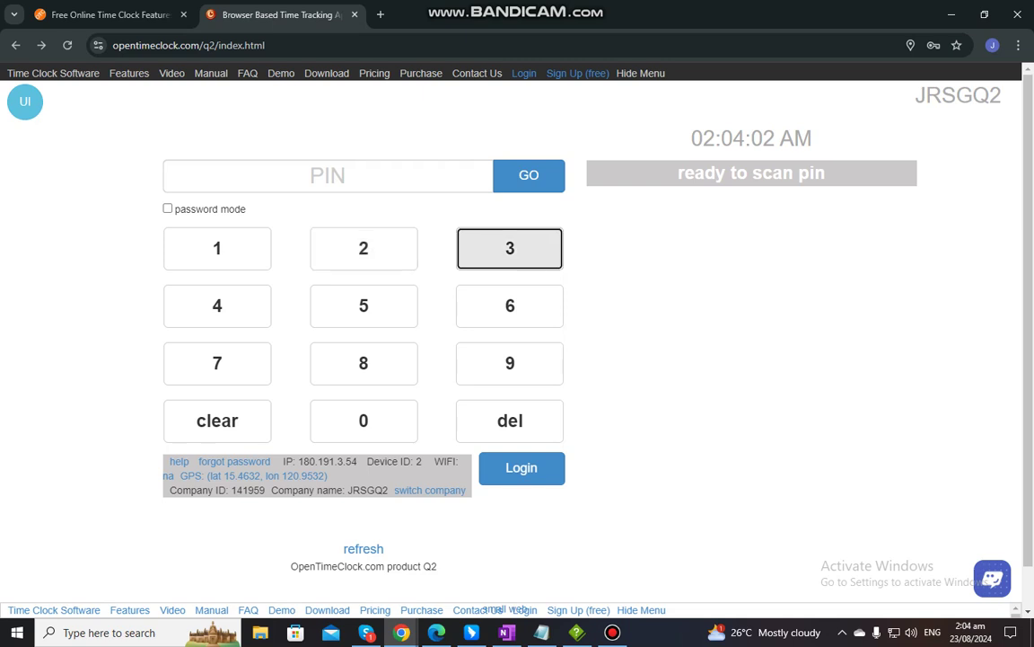
pyautogui.click(216, 305)
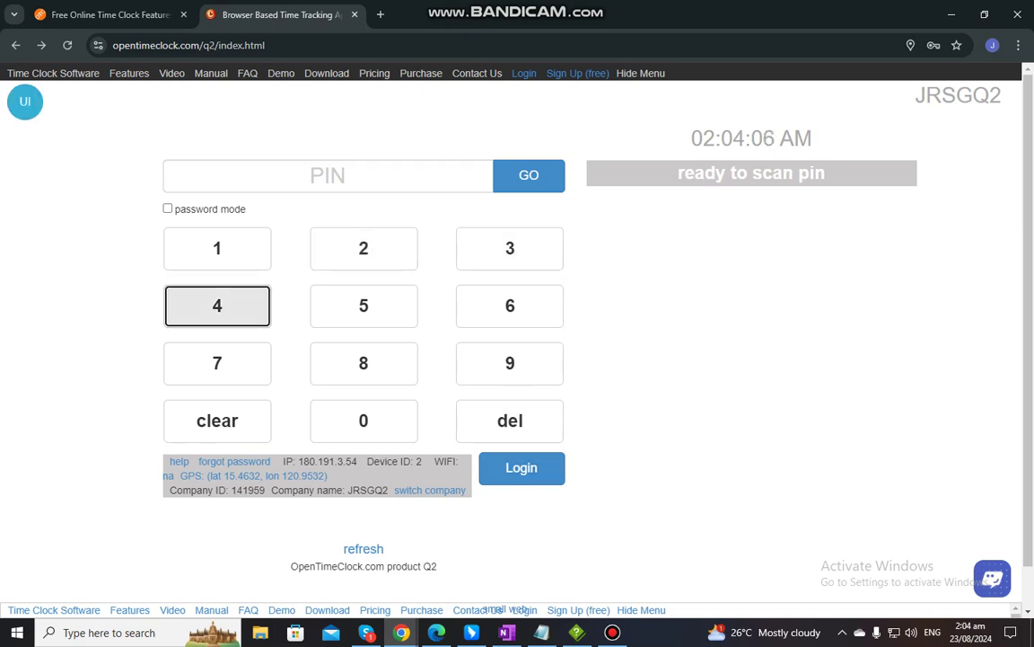
pyautogui.click(25, 101)
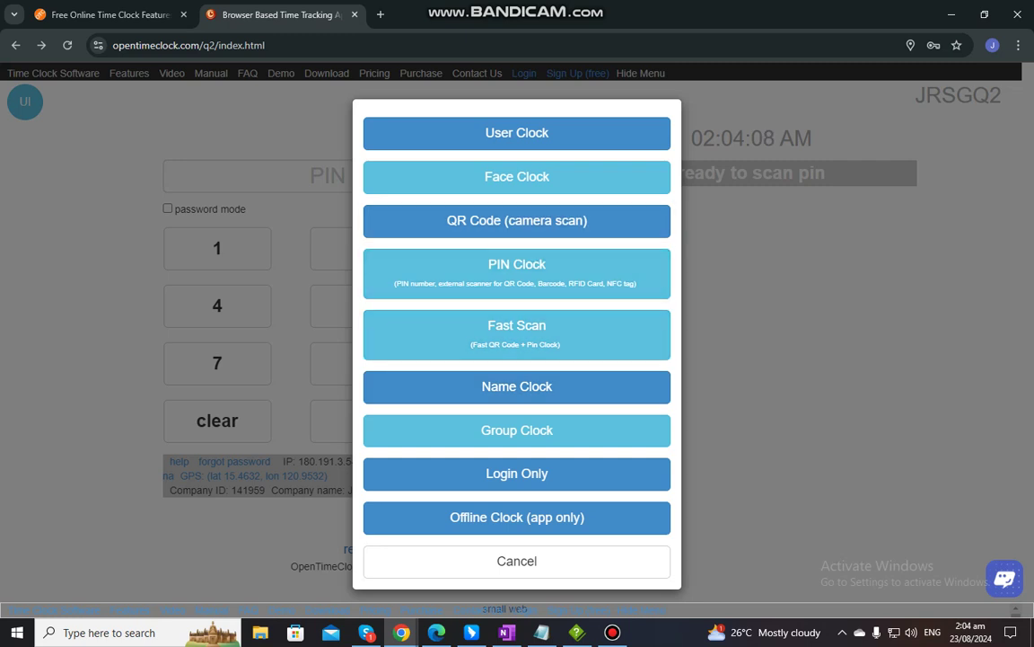
# Switch to Fast Scan clock mode and scroll to review its page
pyautogui.click(517, 334)
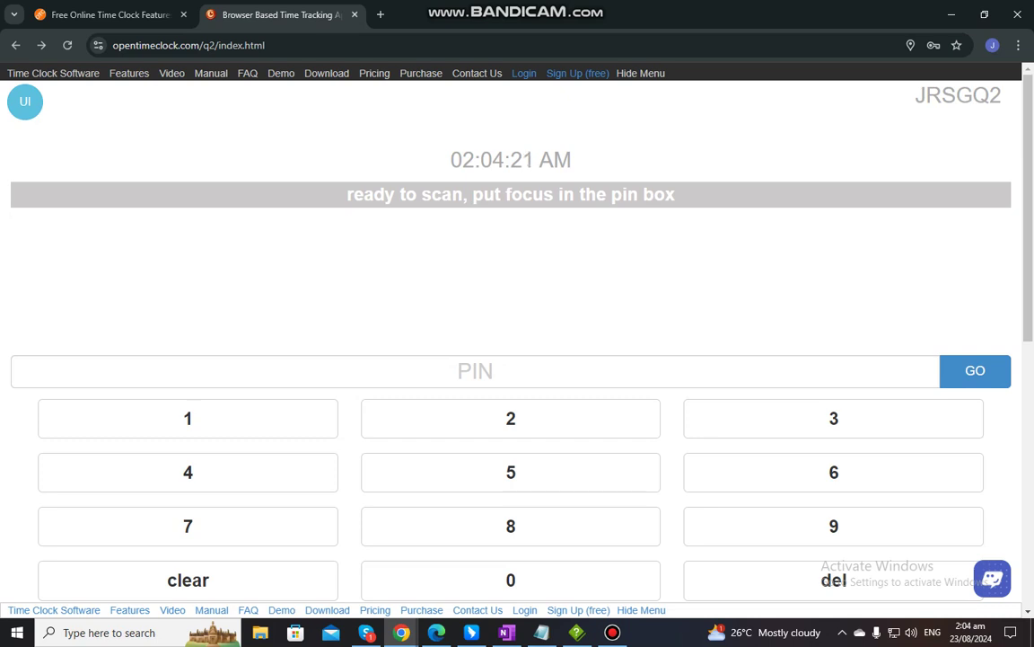
pyautogui.scroll(-1, 518, 341)
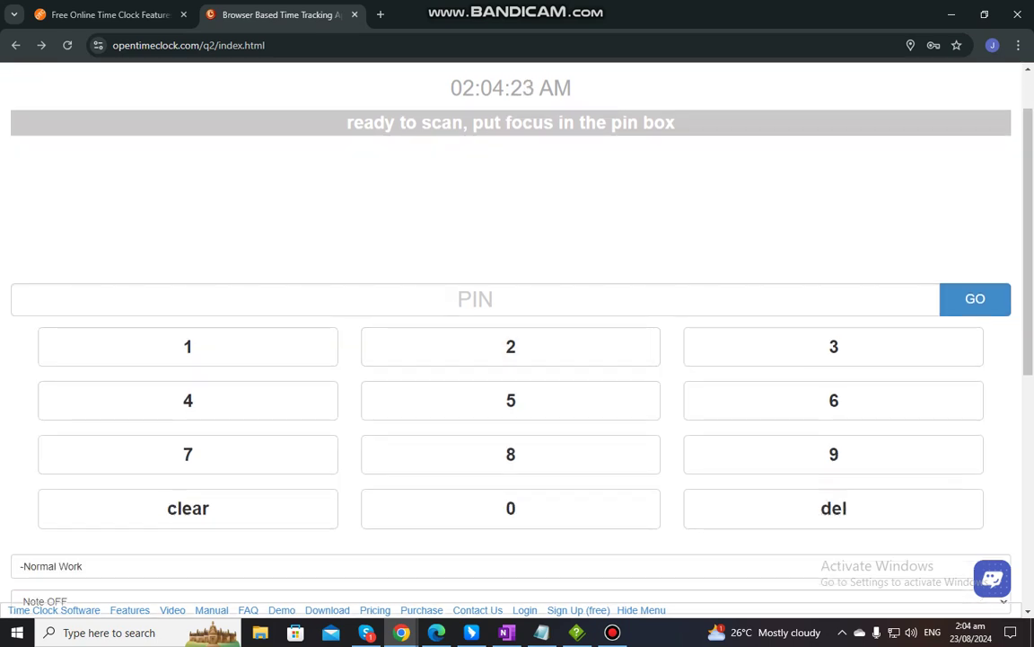
pyautogui.scroll(1, 510, 346)
pyautogui.scroll(-1, 511, 347)
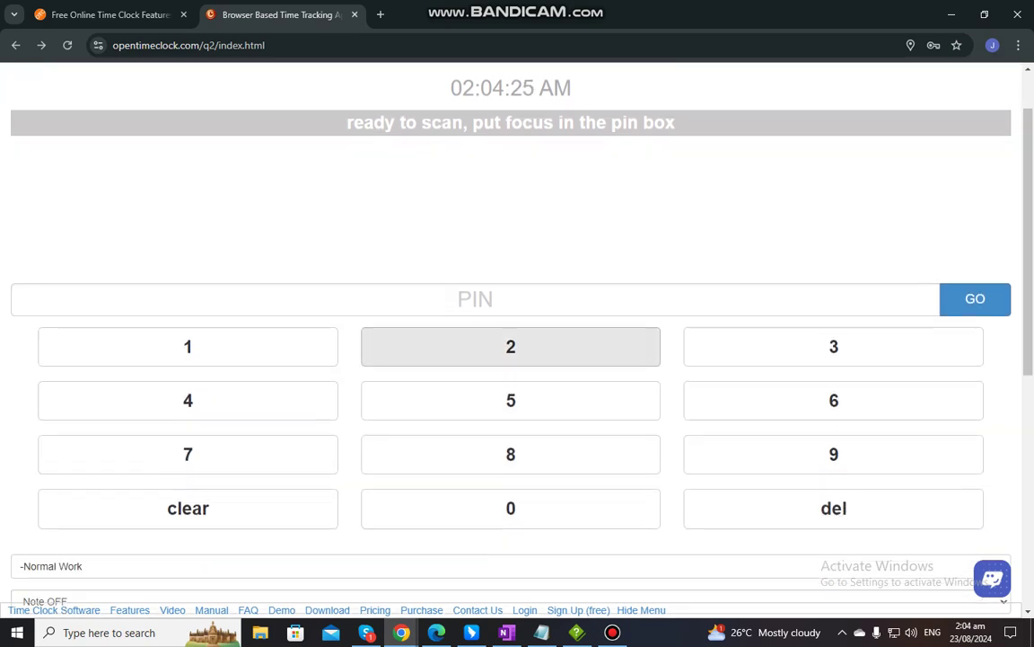
pyautogui.click(187, 347)
pyautogui.click(510, 347)
pyautogui.click(833, 346)
pyautogui.click(188, 401)
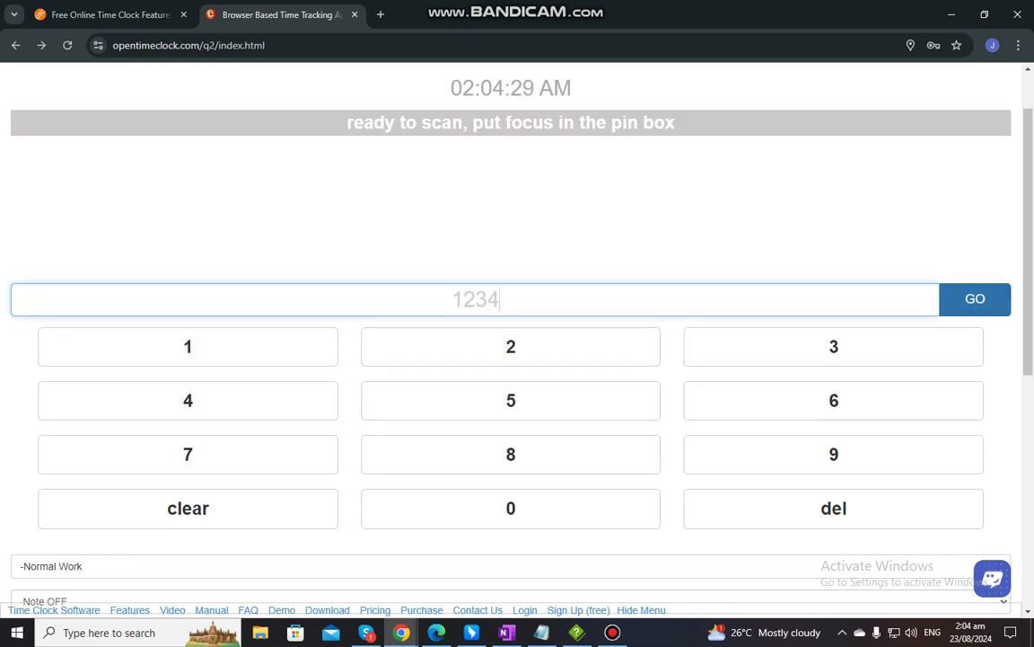
pyautogui.scroll(-2, 834, 350)
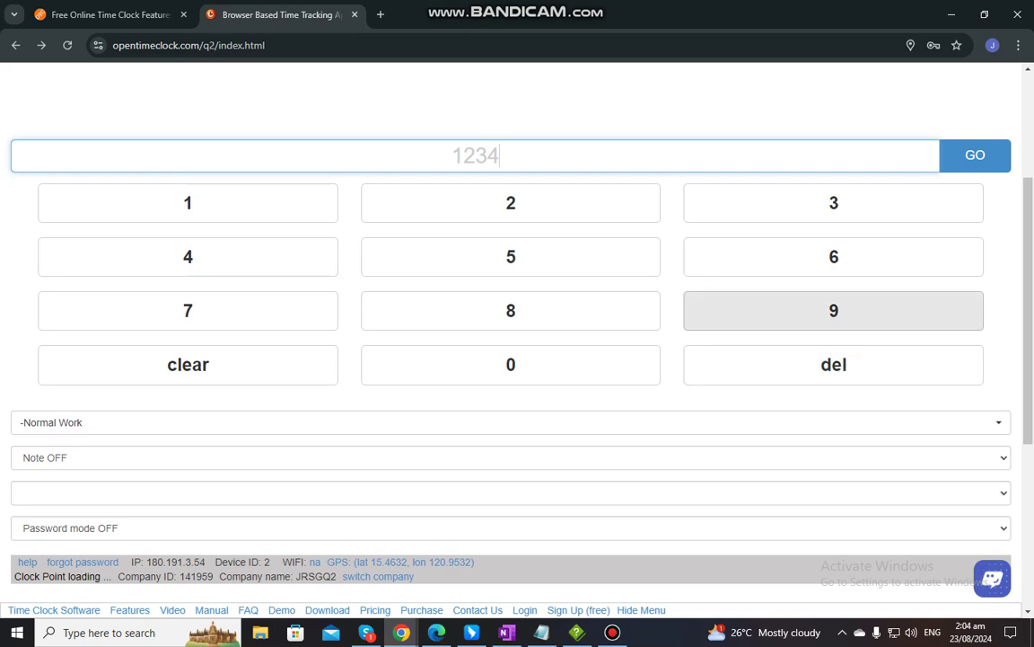
pyautogui.scroll(-3, 853, 352)
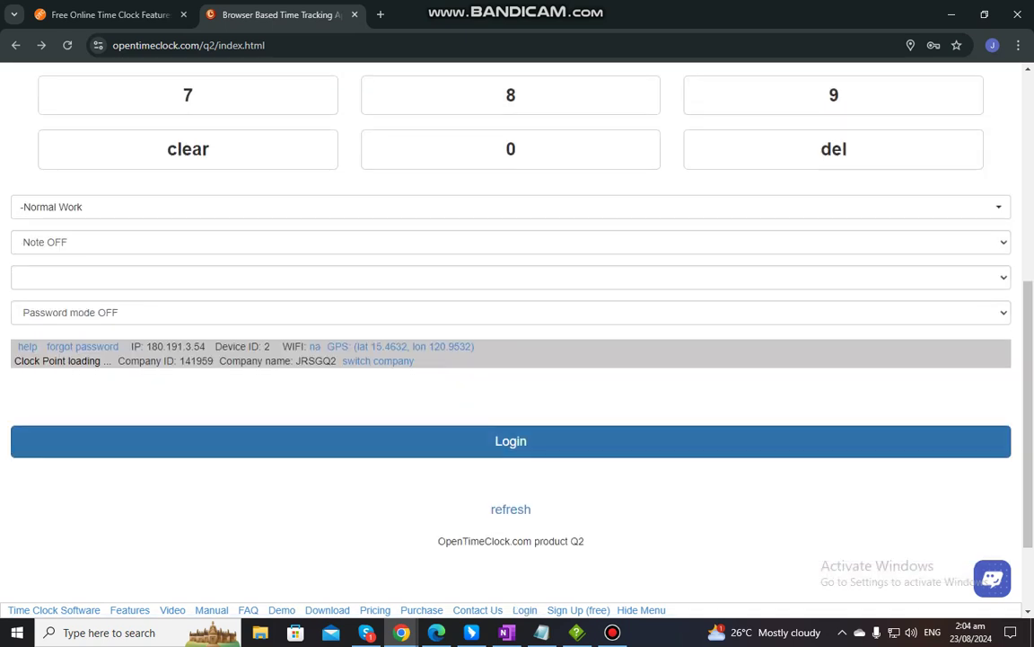
pyautogui.scroll(5, 511, 404)
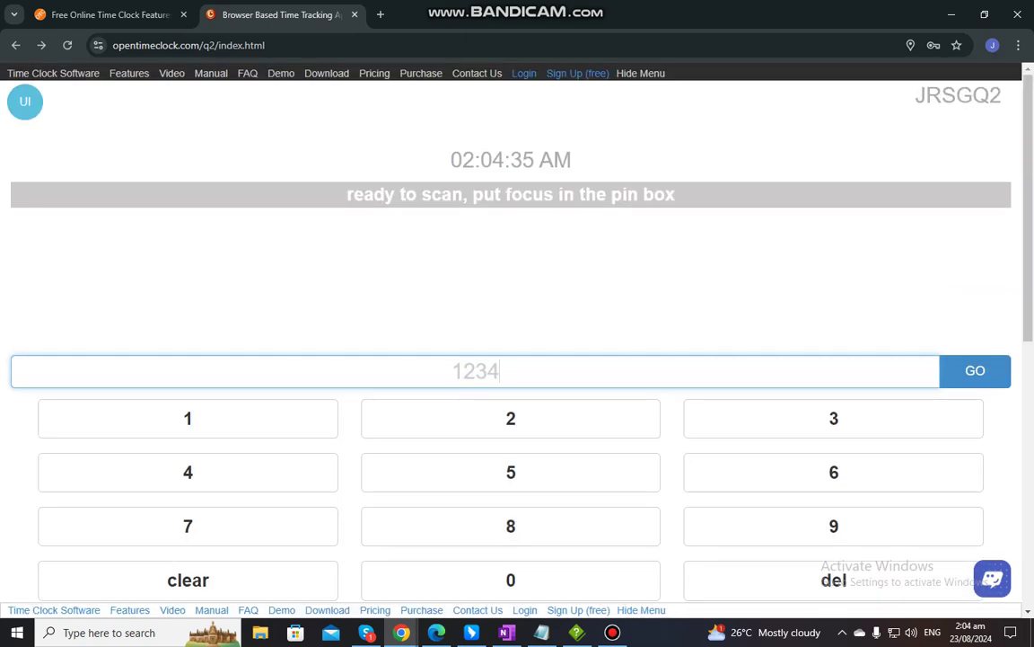
pyautogui.click(25, 101)
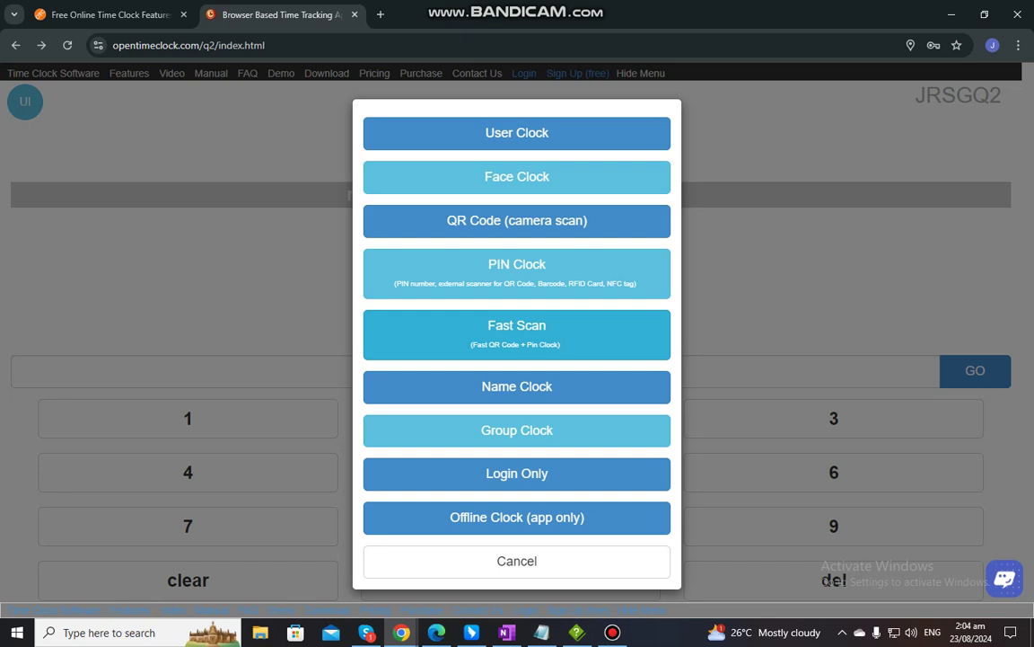
# In Name Clock, select Admin from the full user list and sign in with the account password
pyautogui.click(516, 386)
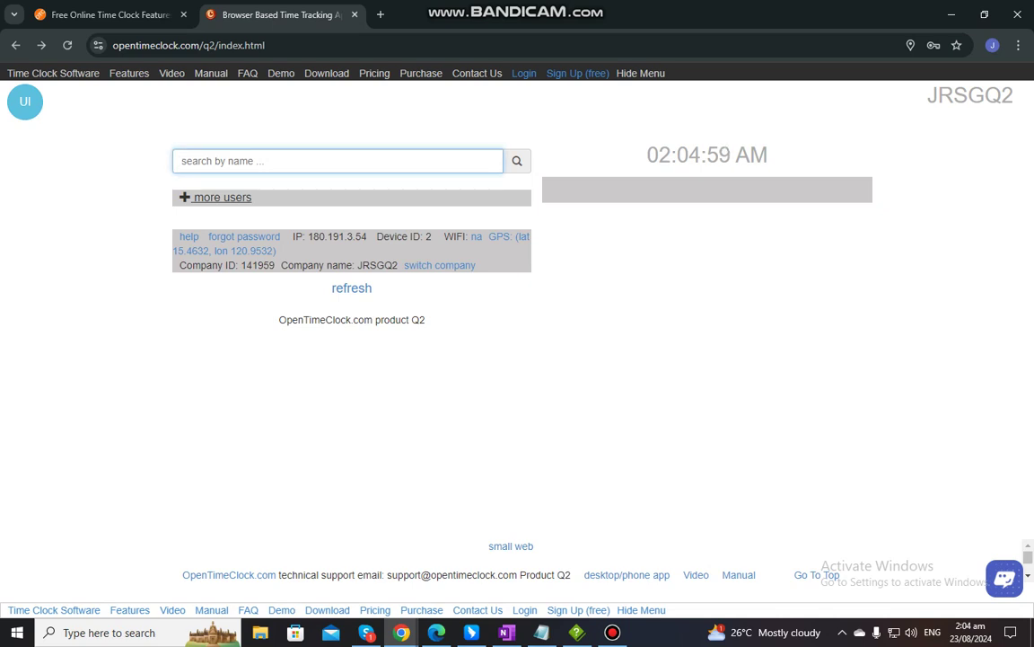
pyautogui.click(216, 197)
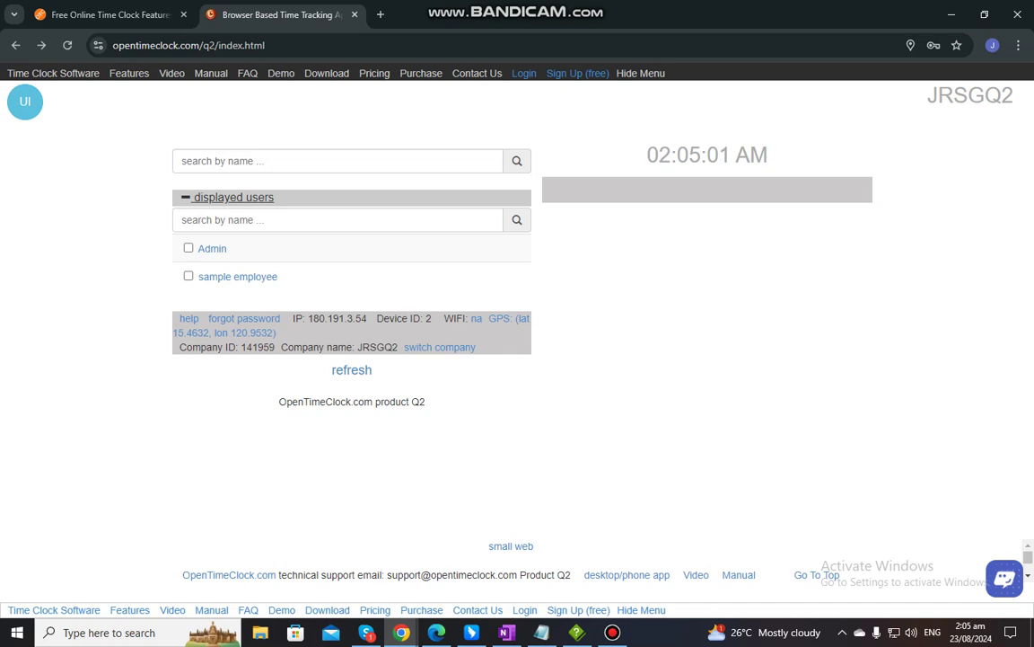
pyautogui.click(188, 247)
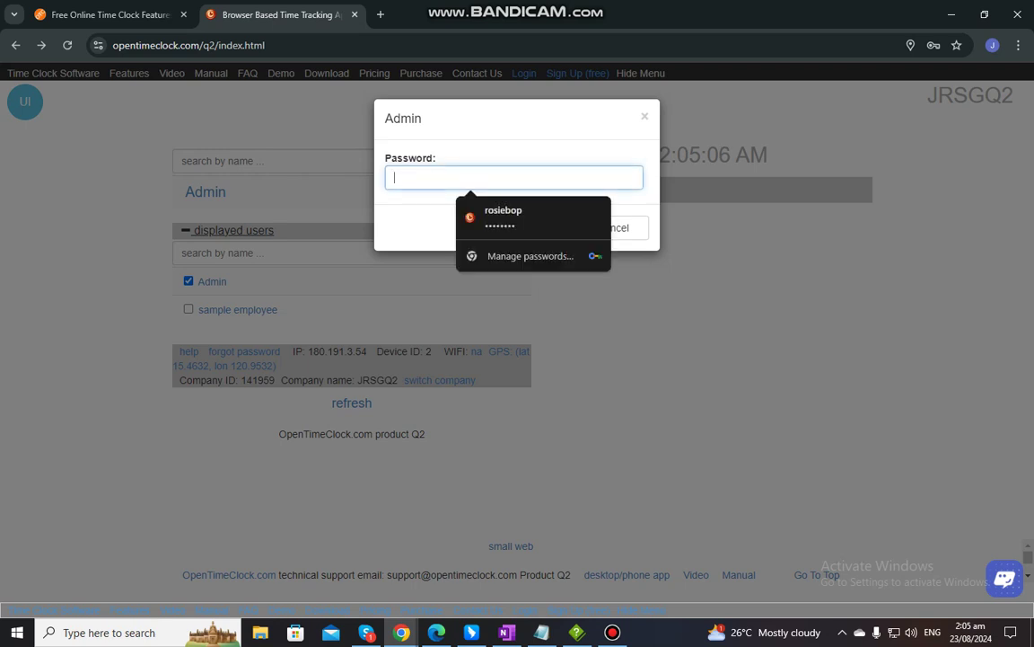
pyautogui.write('•••••')
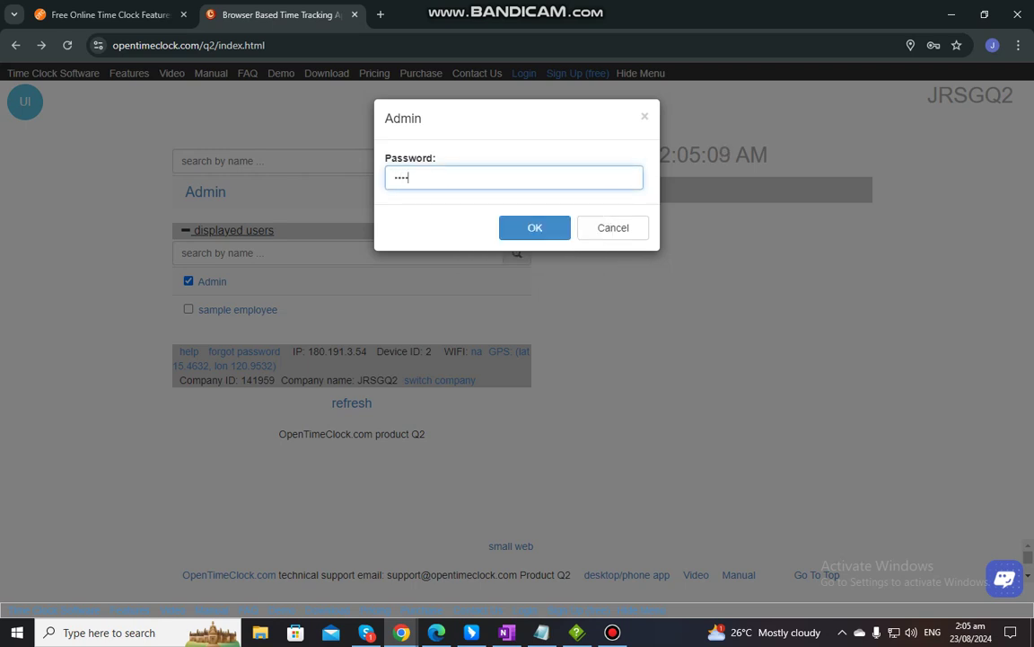
pyautogui.write('••')
pyautogui.press('Return')
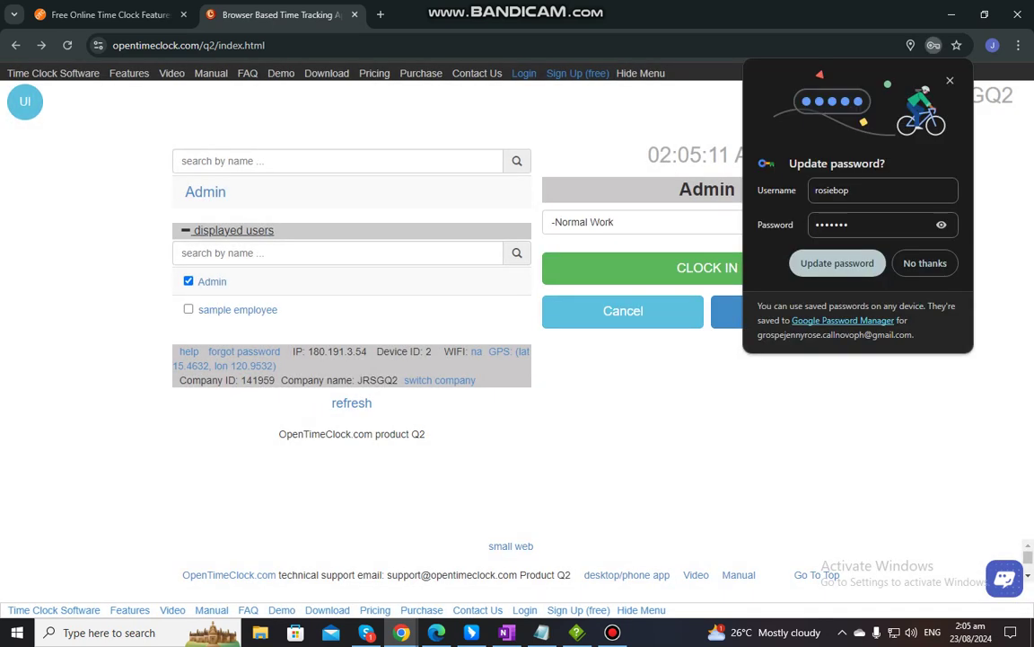
pyautogui.press('Escape')
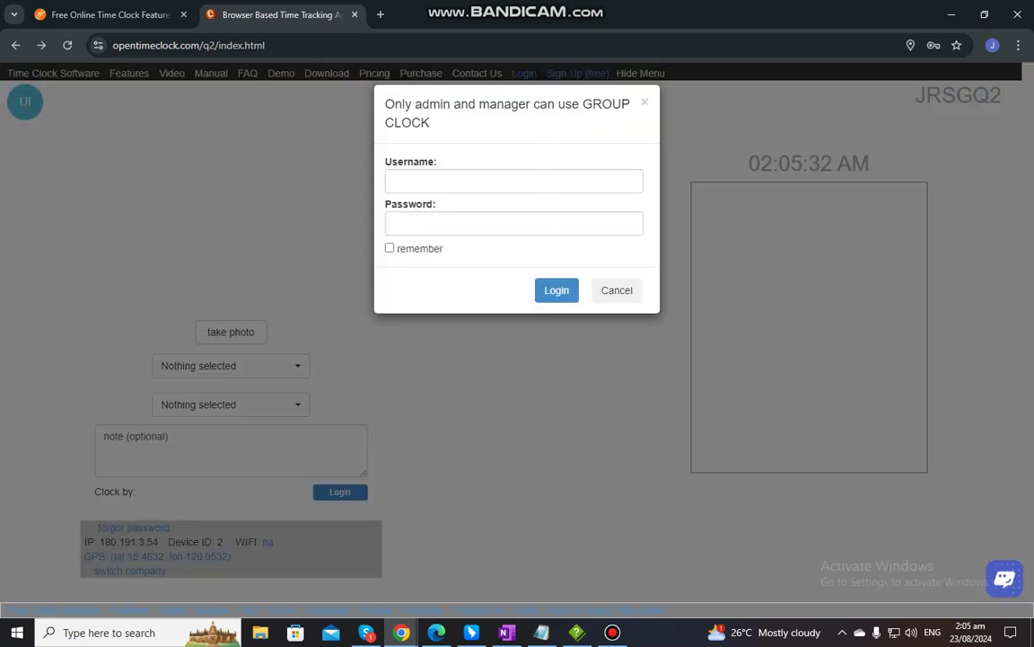
# Cancel the Group Clock admin/manager login and accept the redirect to User Clock
pyautogui.moveTo(385, 103); pyautogui.dragTo(429, 122)
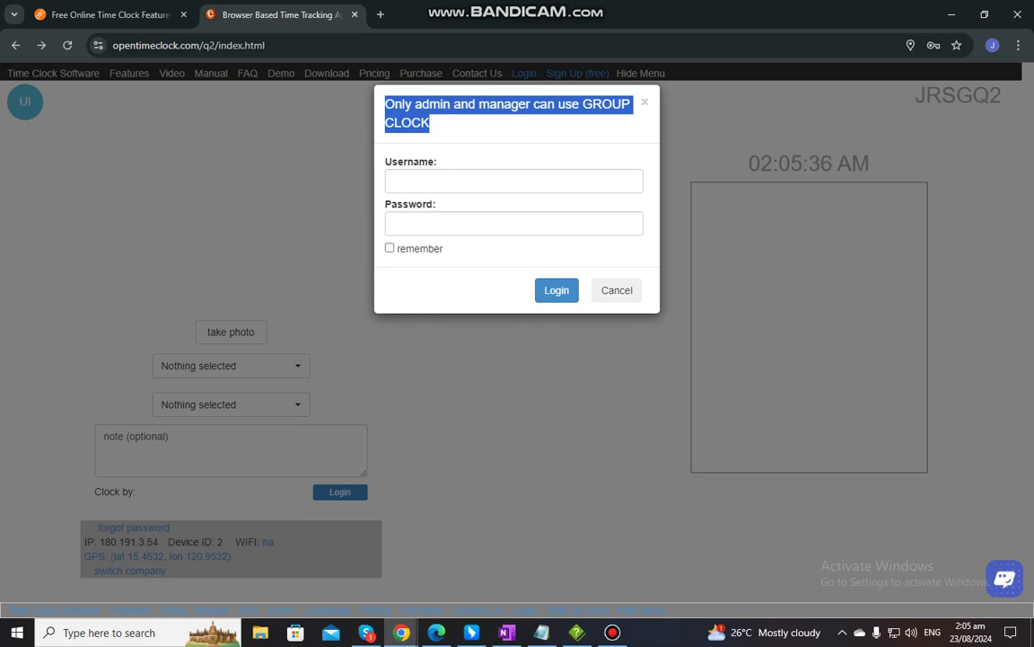
pyautogui.click(514, 181)
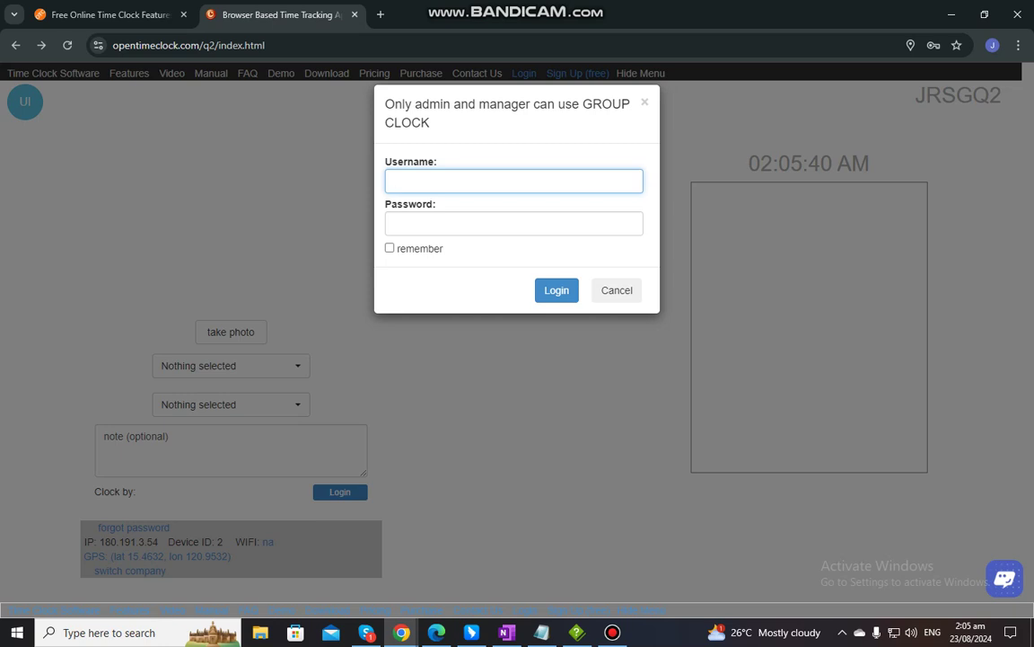
pyautogui.press('Tab')
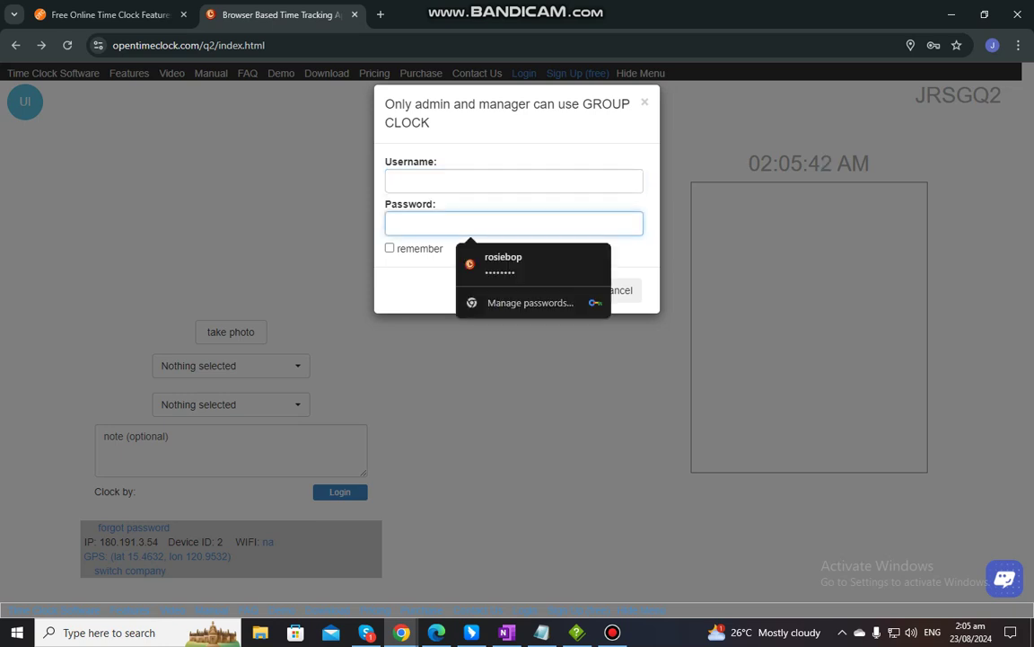
pyautogui.hotkey('shift', 'Tab')
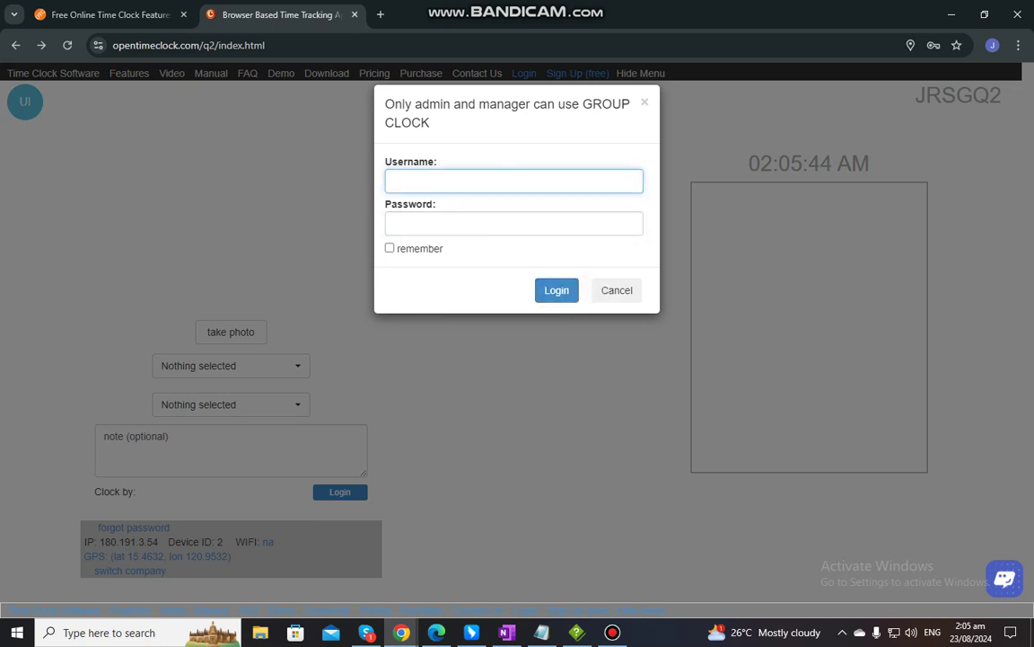
pyautogui.press('Tab')
pyautogui.press('Tab')
pyautogui.press('Tab')
pyautogui.press('Tab')
pyautogui.press('Return')
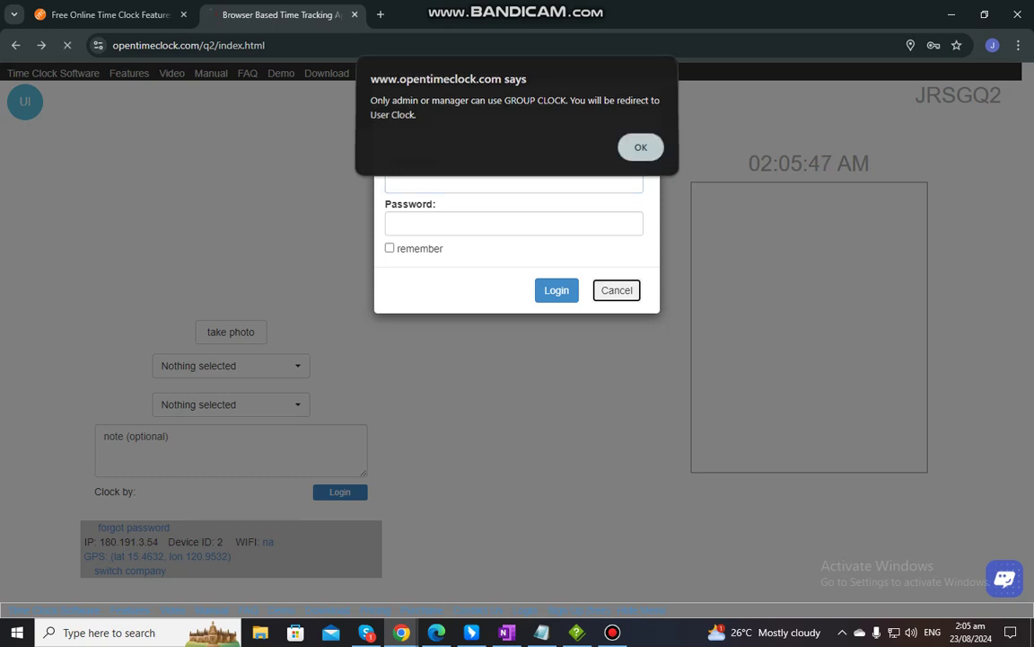
pyautogui.press('Return')
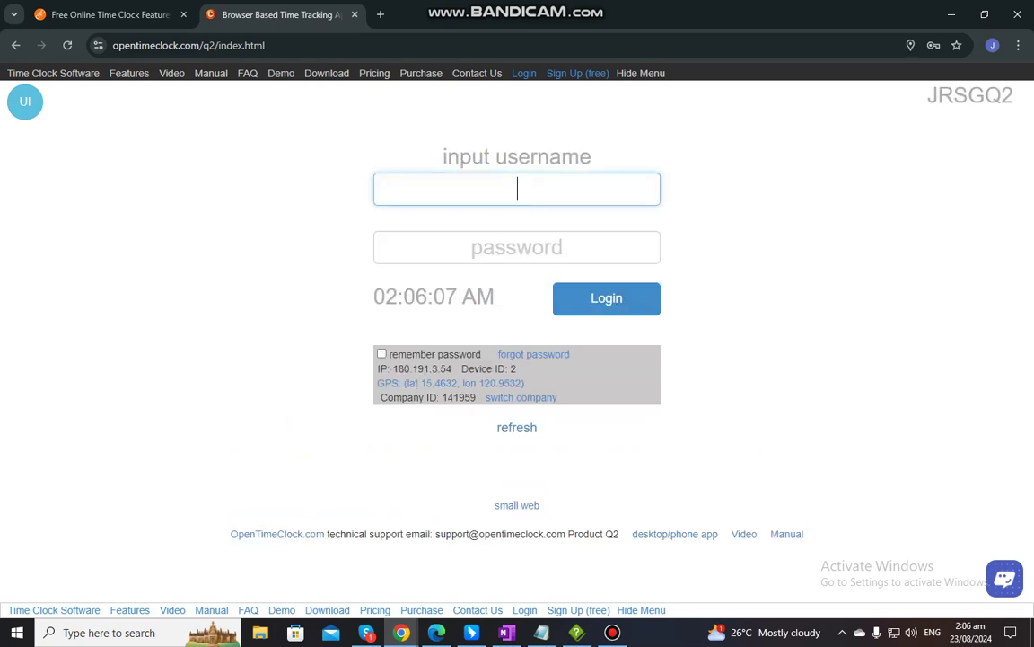
# Choose Offline Clock from the clock modes and close its phone-app-only download notice
pyautogui.click(517, 247)
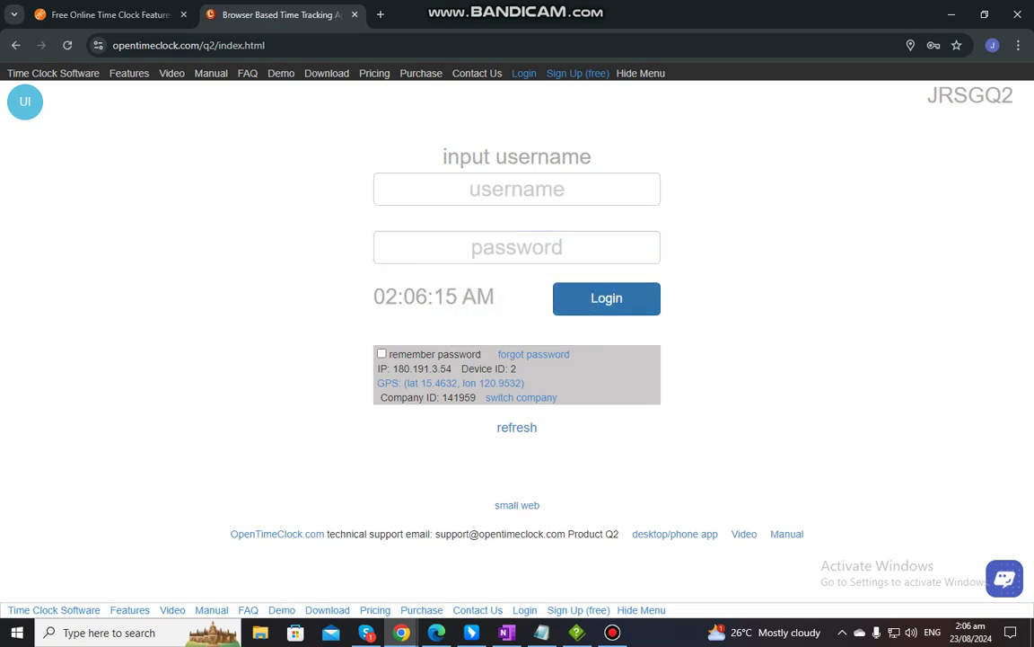
pyautogui.click(25, 101)
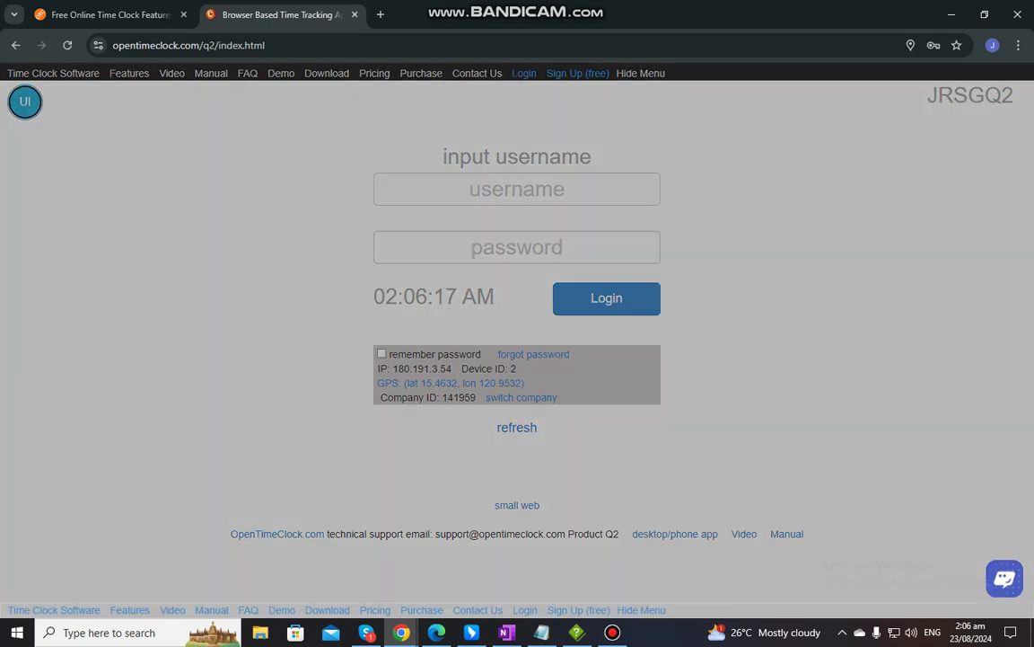
pyautogui.click(517, 517)
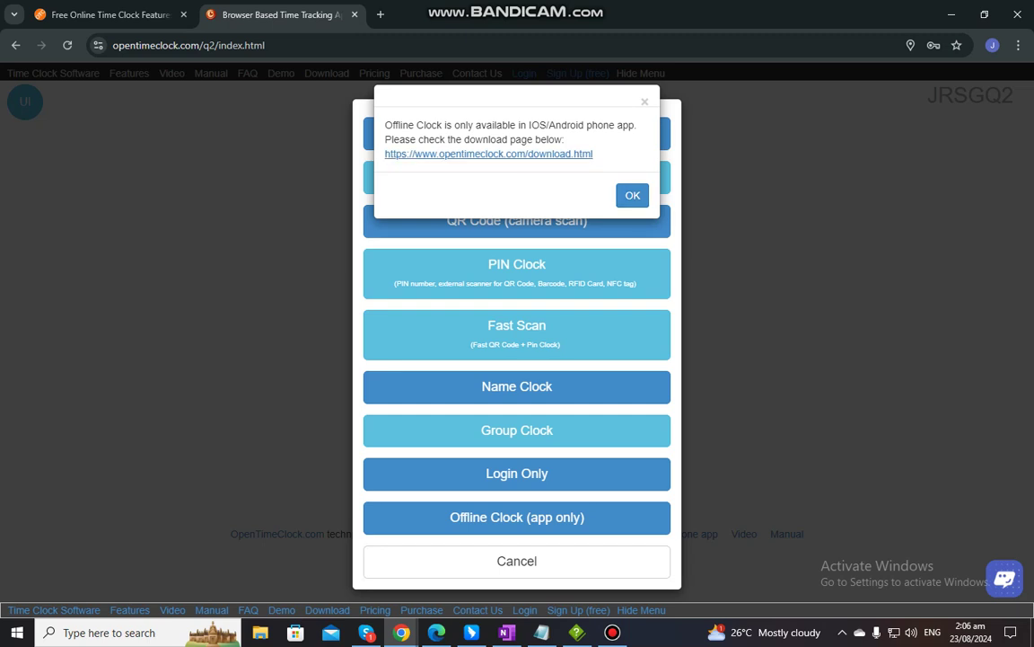
pyautogui.moveTo(594, 154); pyautogui.dragTo(383, 153)
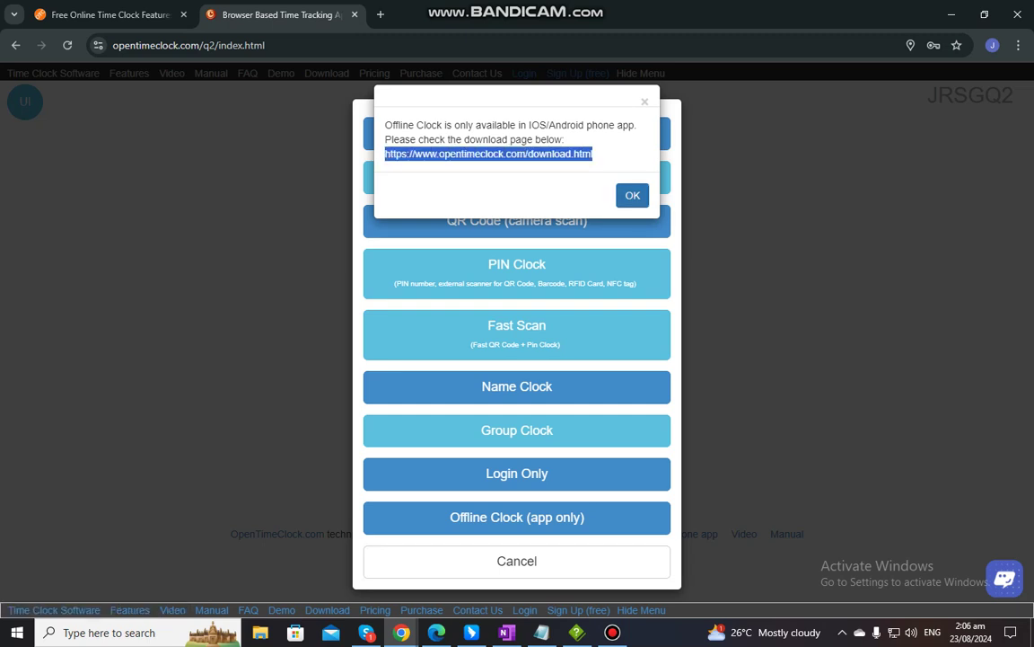
pyautogui.press('Return')
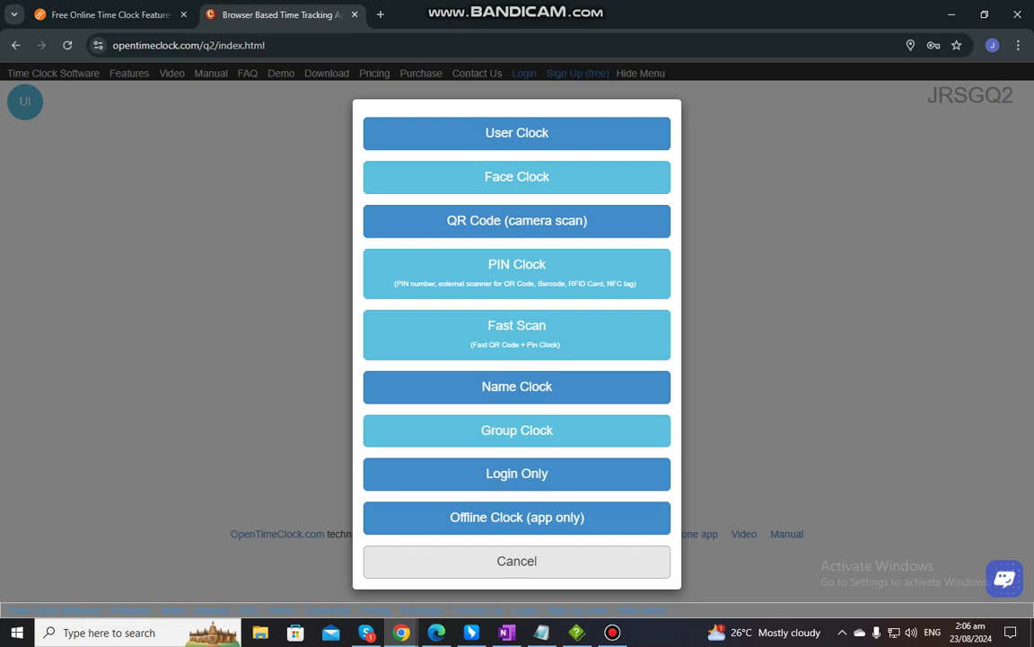